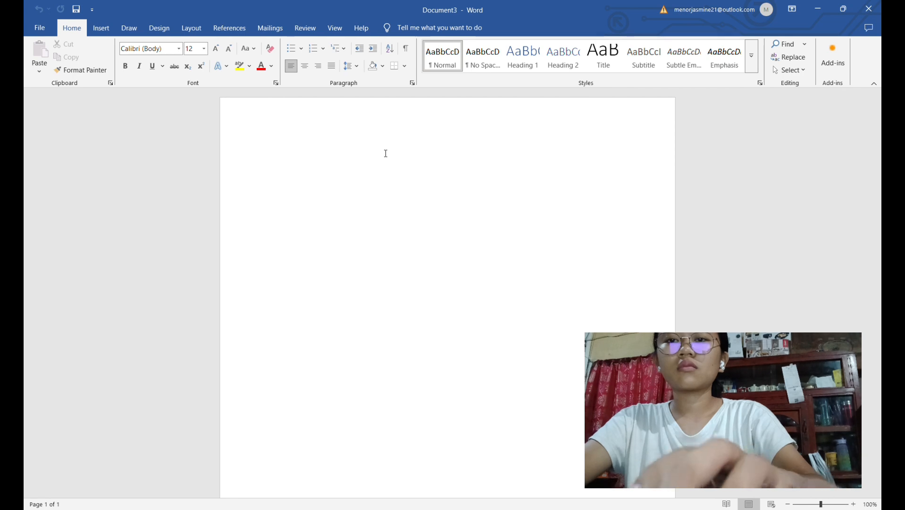
Enter the writer's full name, with middle initial, on the first line of the blank document
type("a")
key("BackSpace")
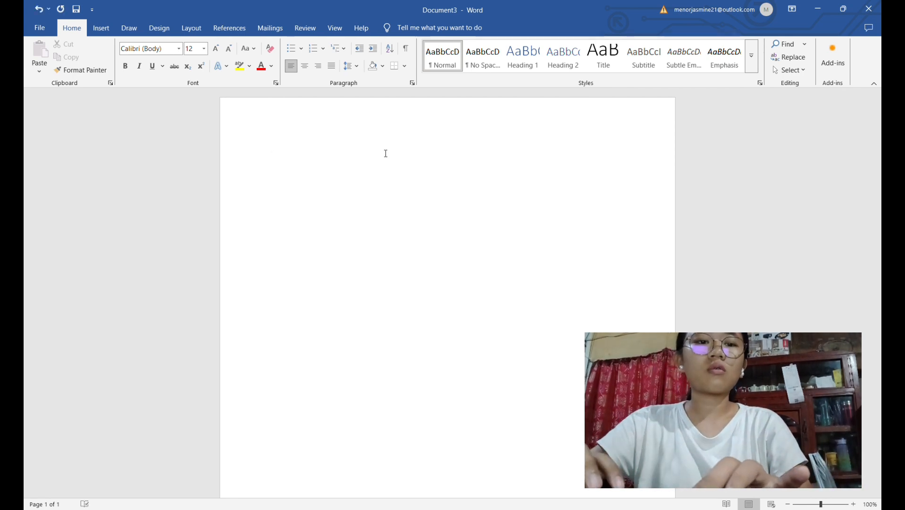
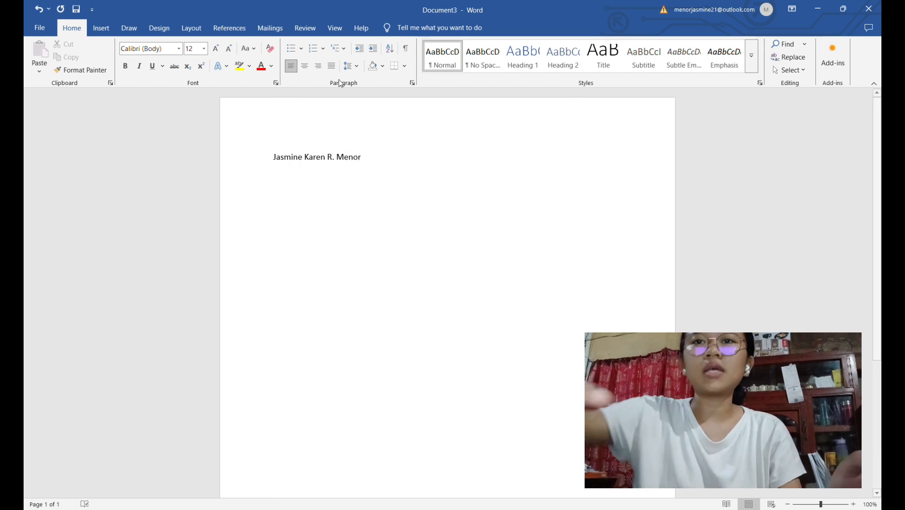
Format the full name on the first line as bold, centered and underlined
left_click_drag(274, 157, 358, 156)
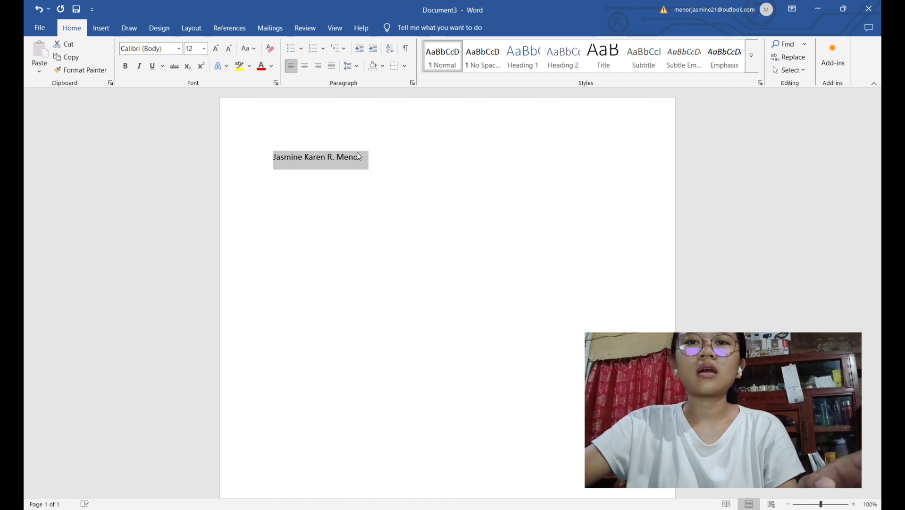
key("ctrl+b")
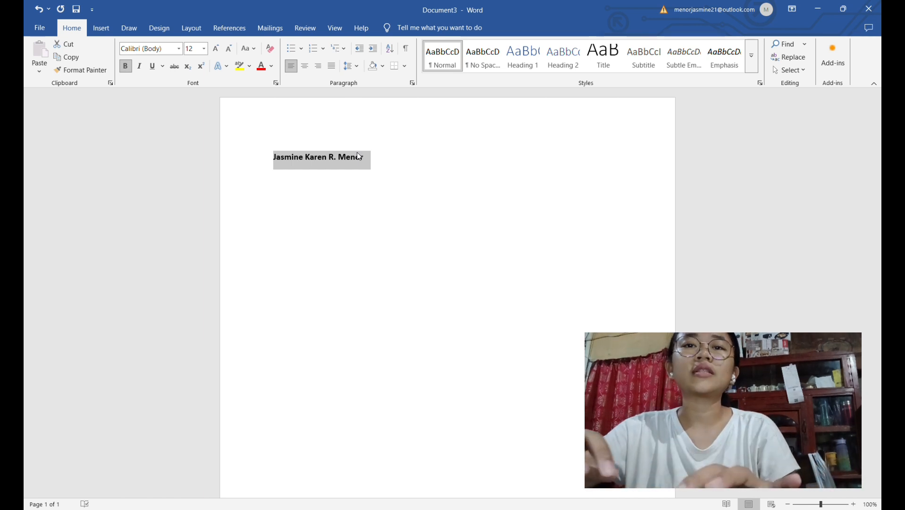
key("ctrl+e")
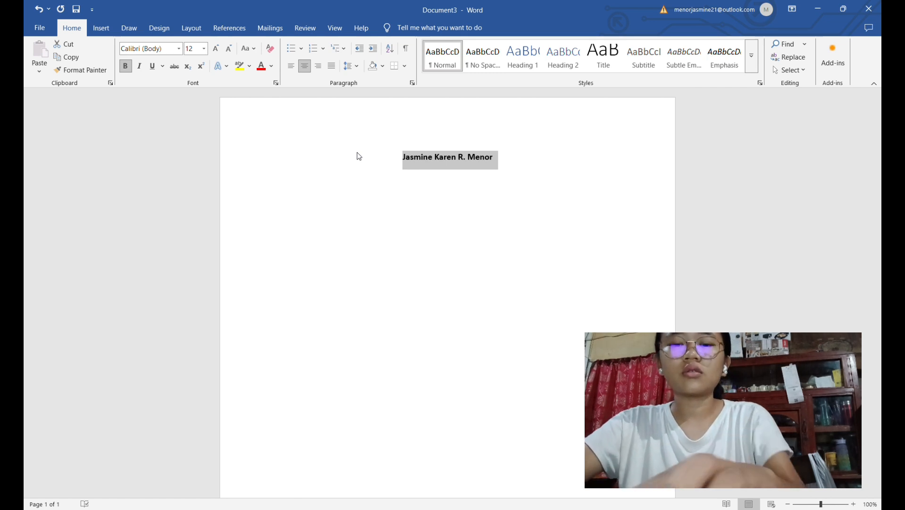
key("ctrl+u")
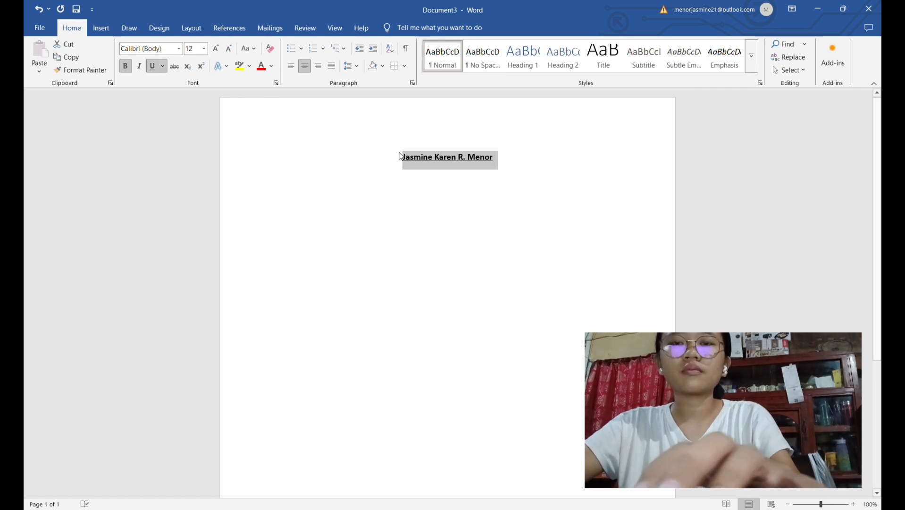
Start a new line below the name heading with underlining turned off
left_click(506, 161)
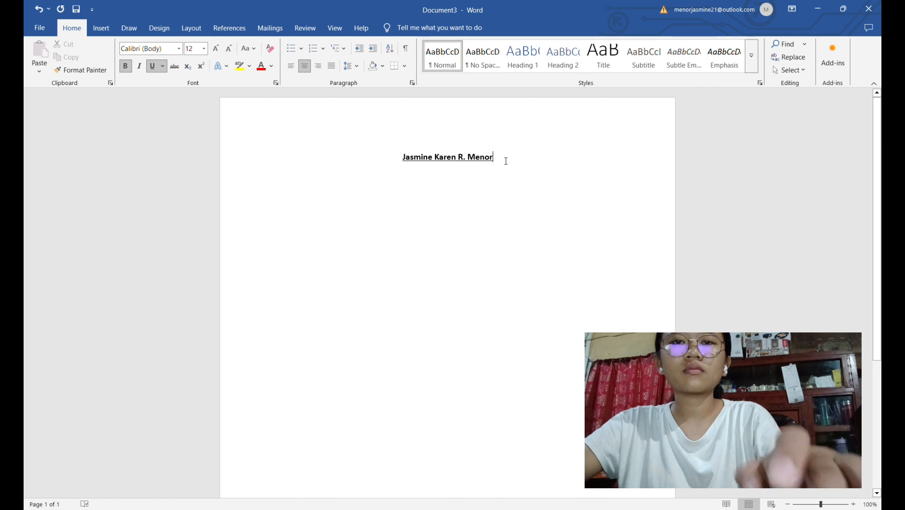
key("Return")
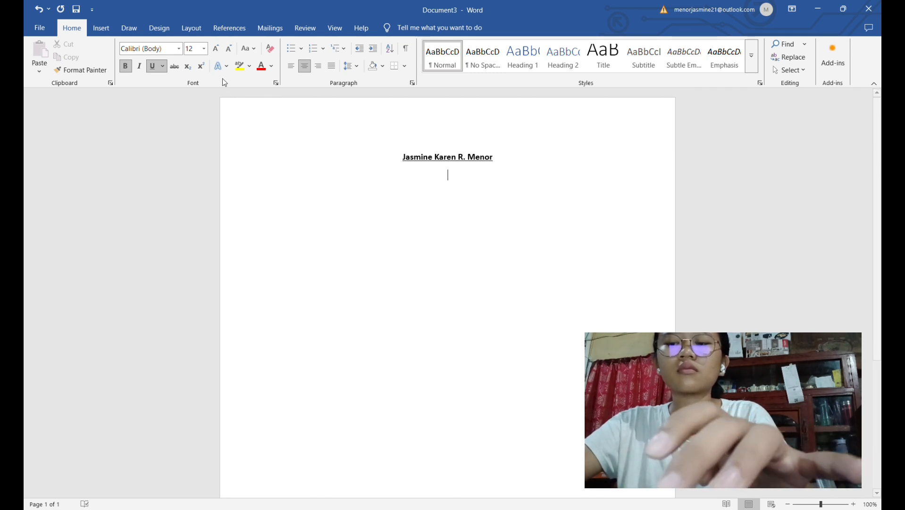
left_click(153, 67)
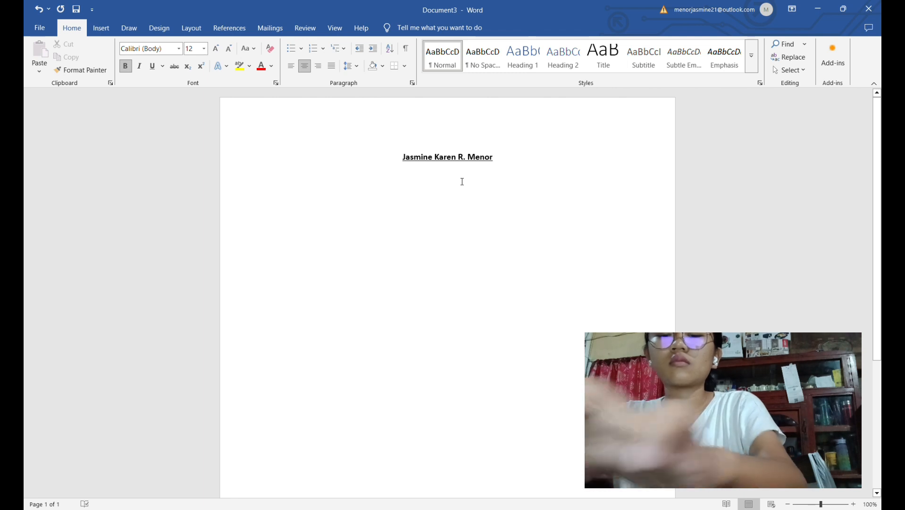
Write the greeting sentence "Hi, I'm" followed by the writer's full name and a period below the heading
type("H")
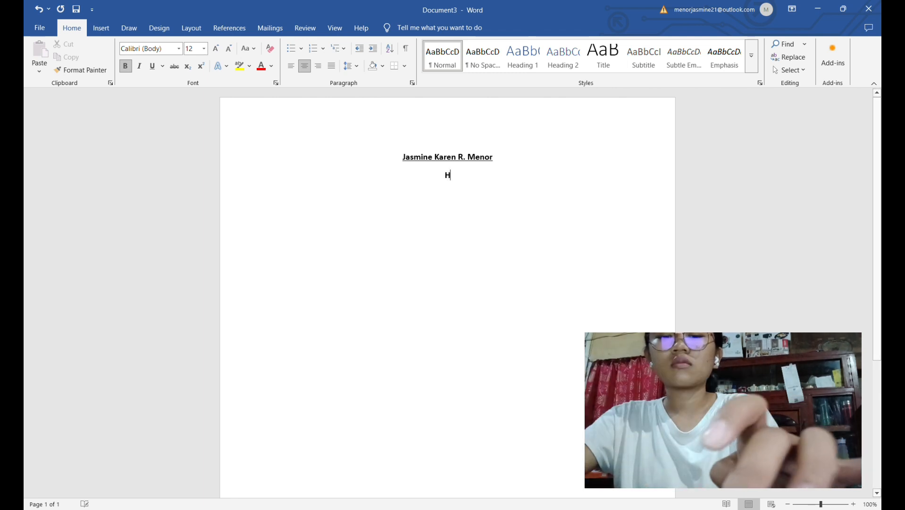
type("i, ")
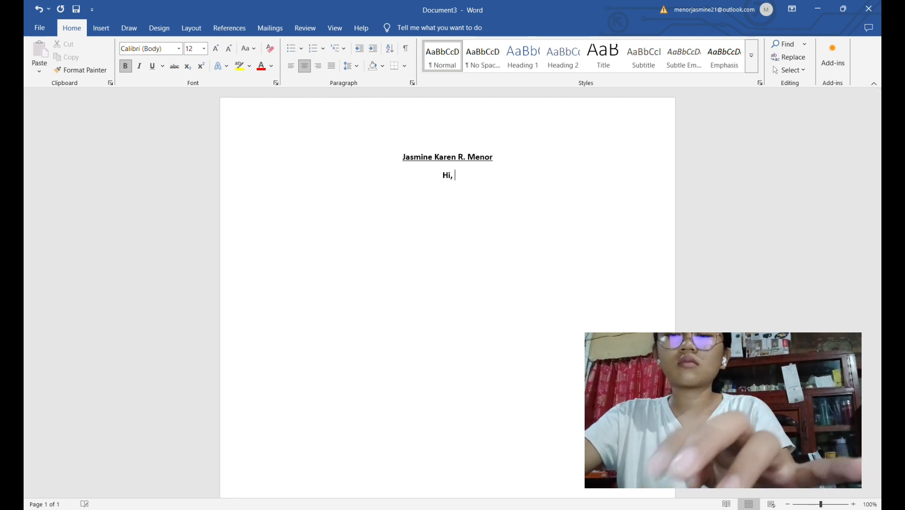
type("I'")
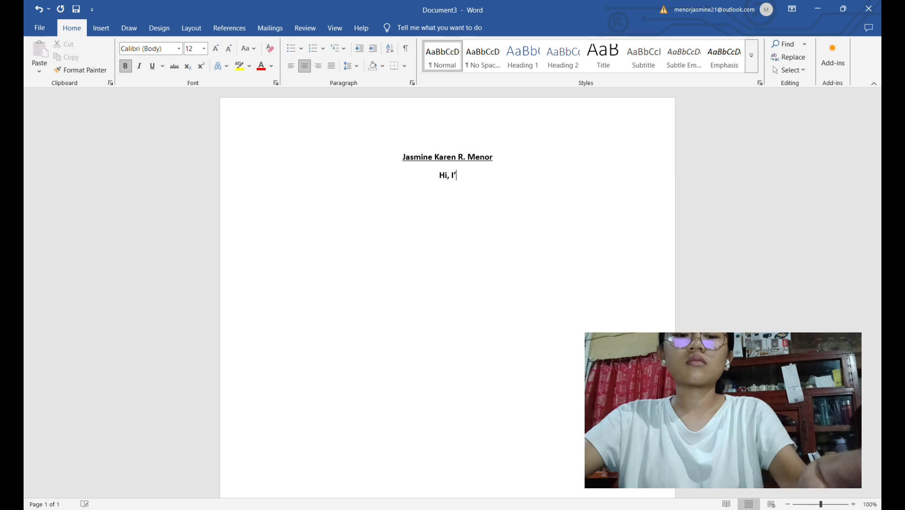
type("m")
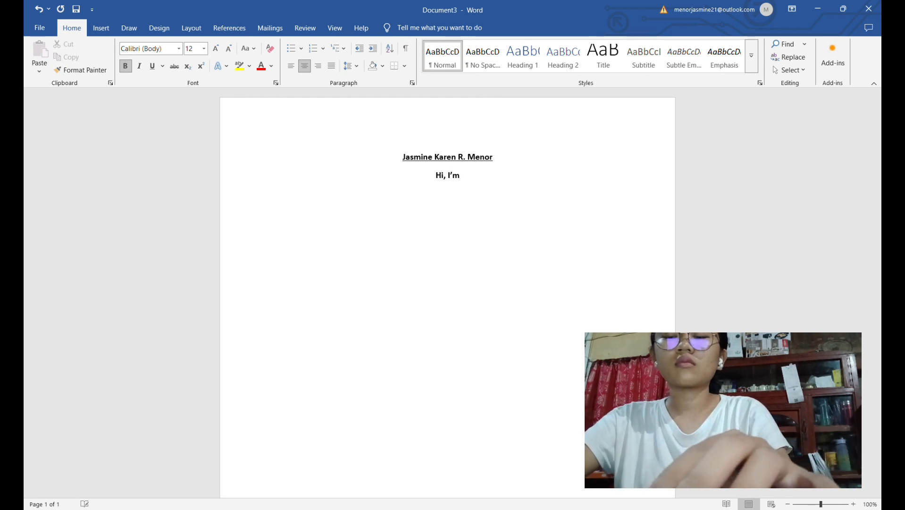
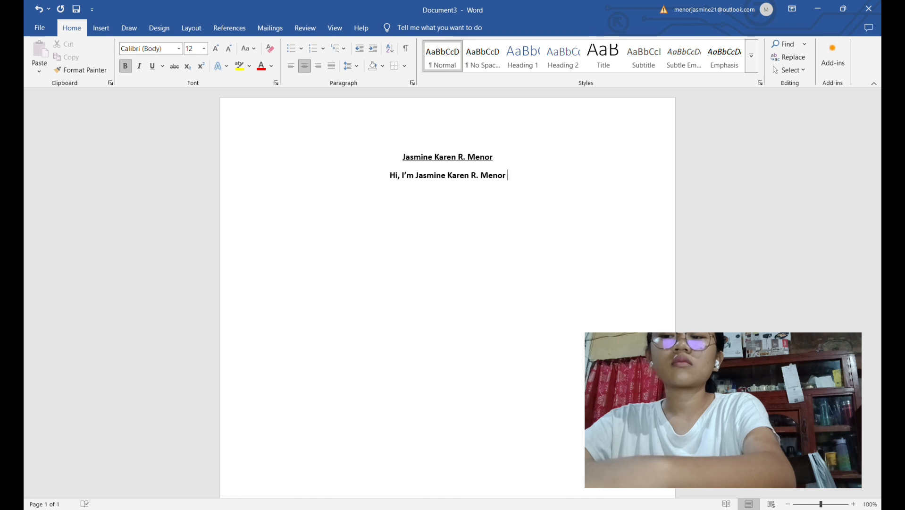
type(". ")
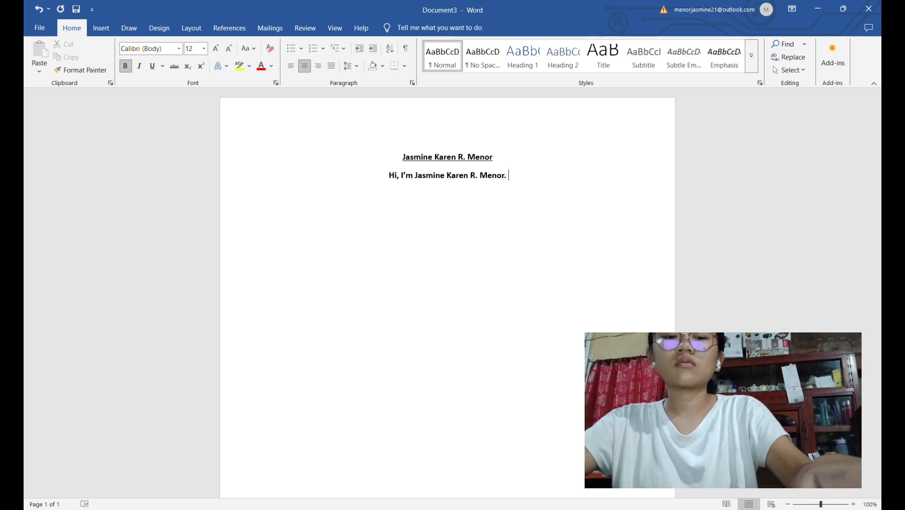
type("I")
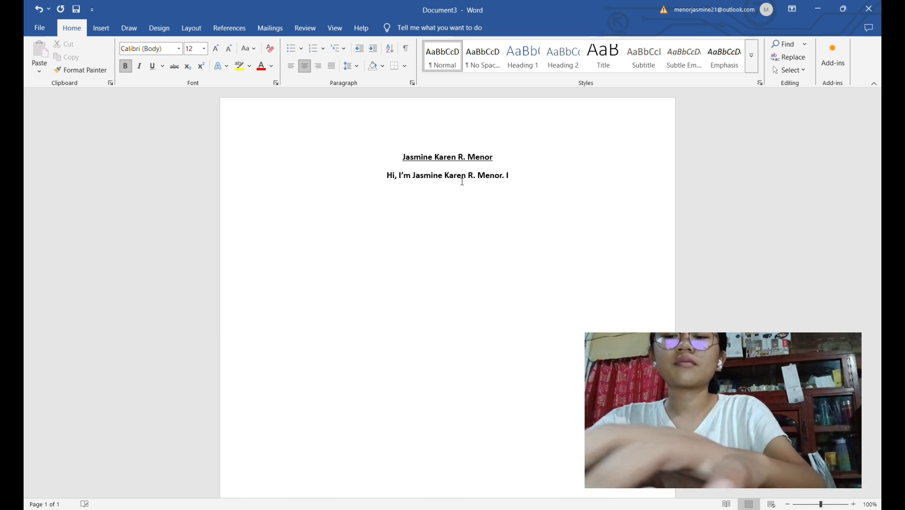
type("'")
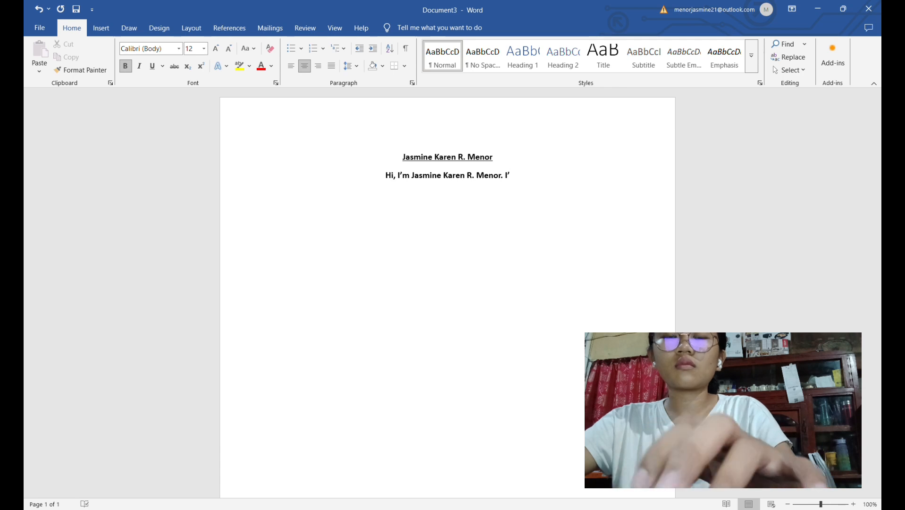
Begin the second sentence after the greeting with "I am 19"
key("BackSpace")
type("a,")
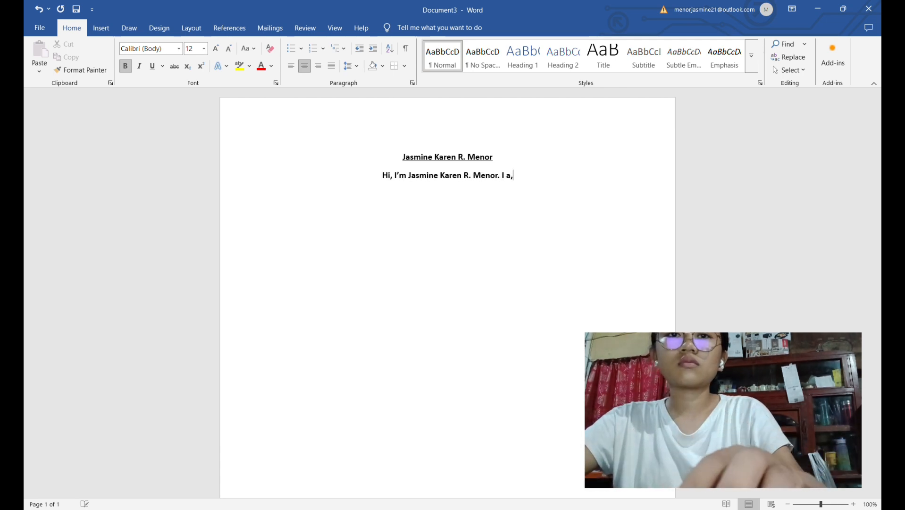
key("BackSpace")
type("m ")
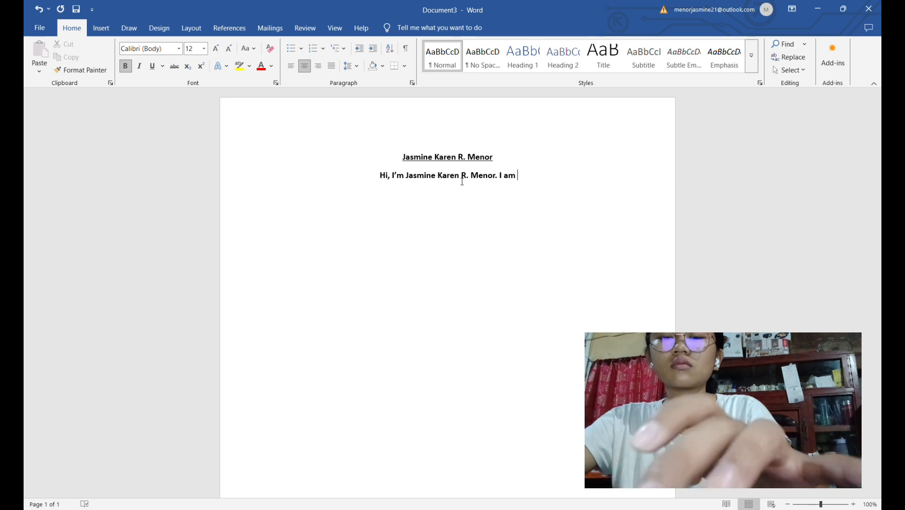
type("18")
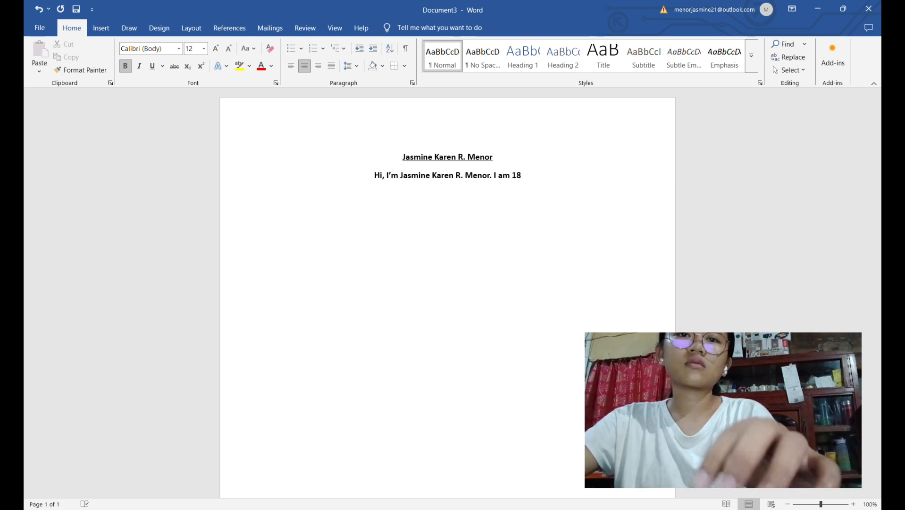
key("BackSpace")
type("9")
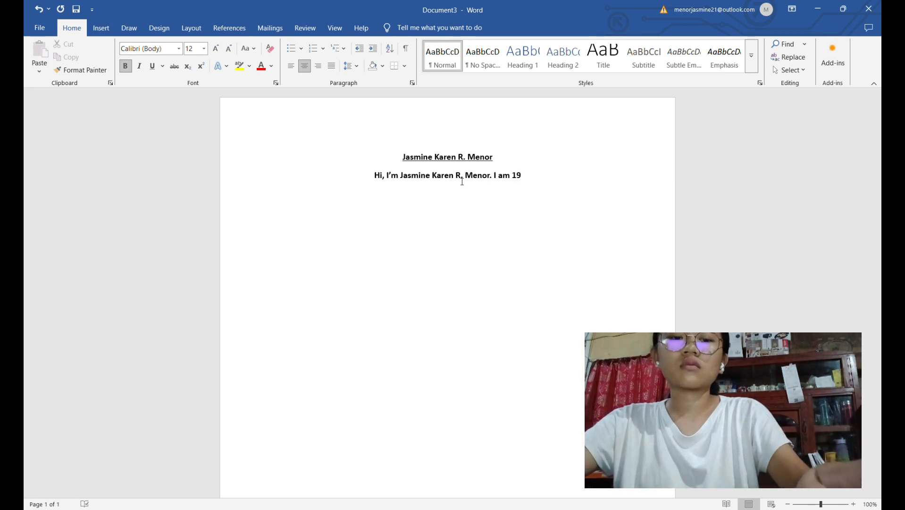
type(" from ")
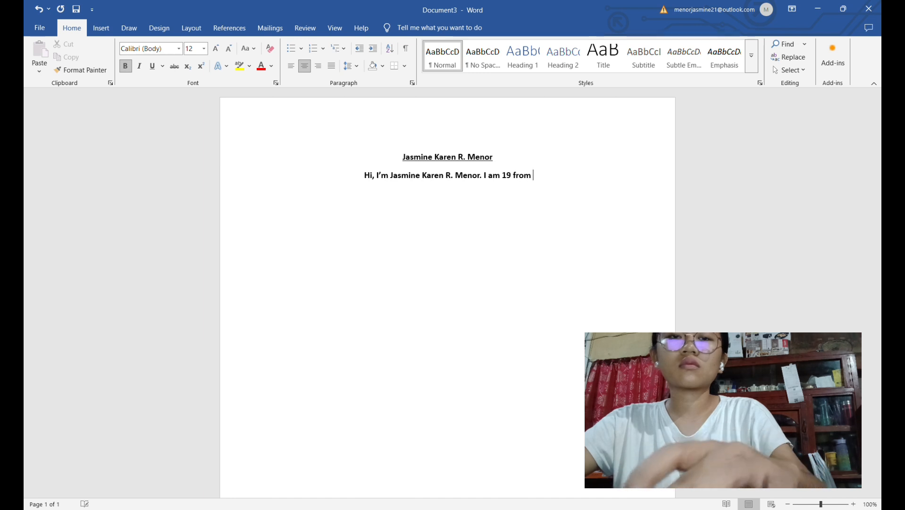
type("Villa")
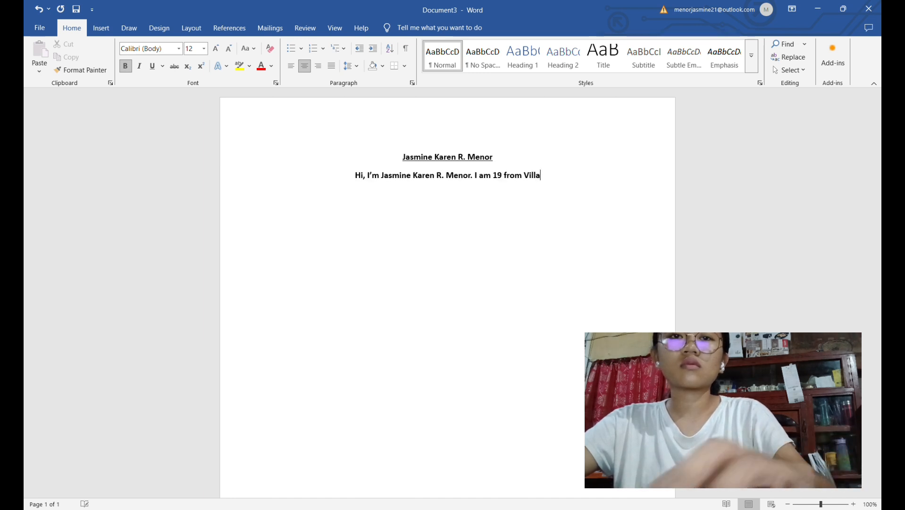
type("sis P")
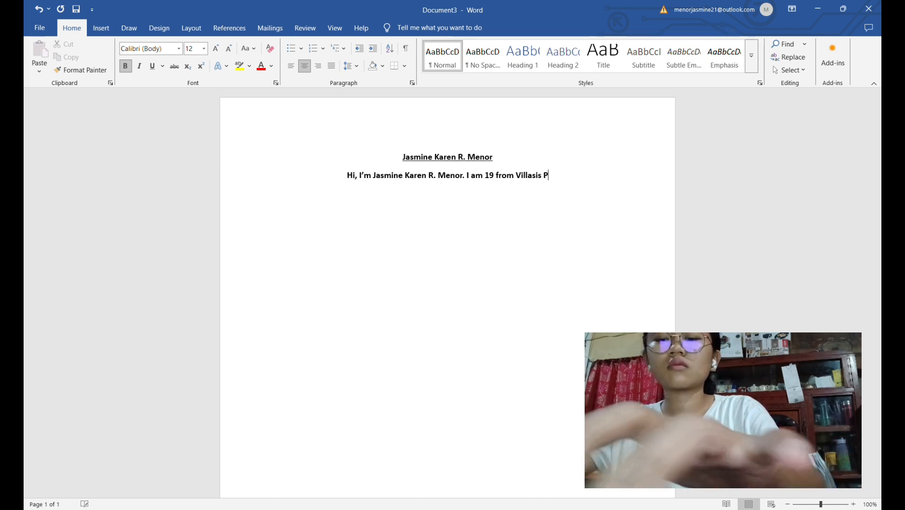
type("angasina")
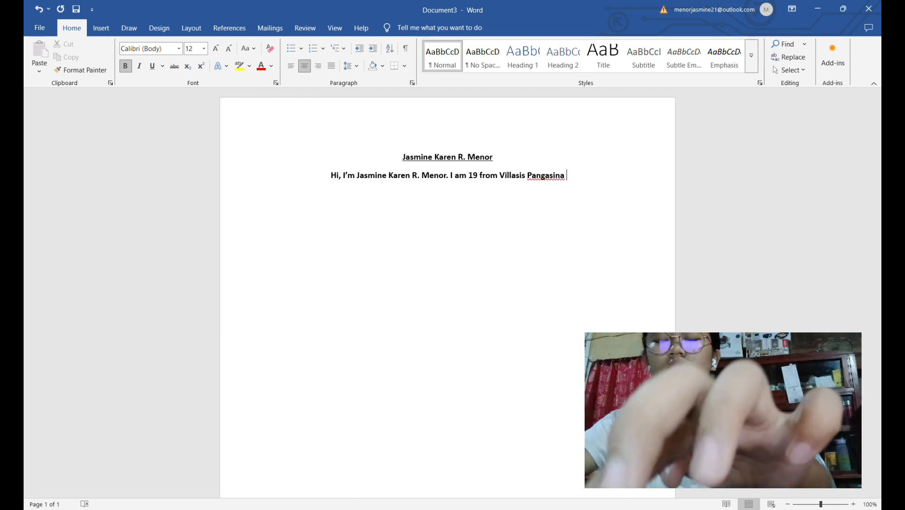
Continue the age sentence with "from" and the writer's home town and province
key("BackSpace")
type("m")
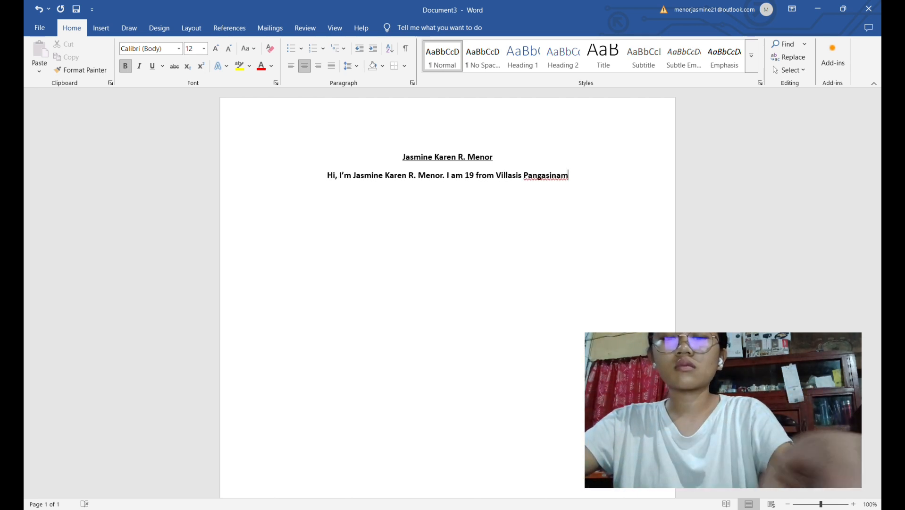
key("BackSpace")
type("n")
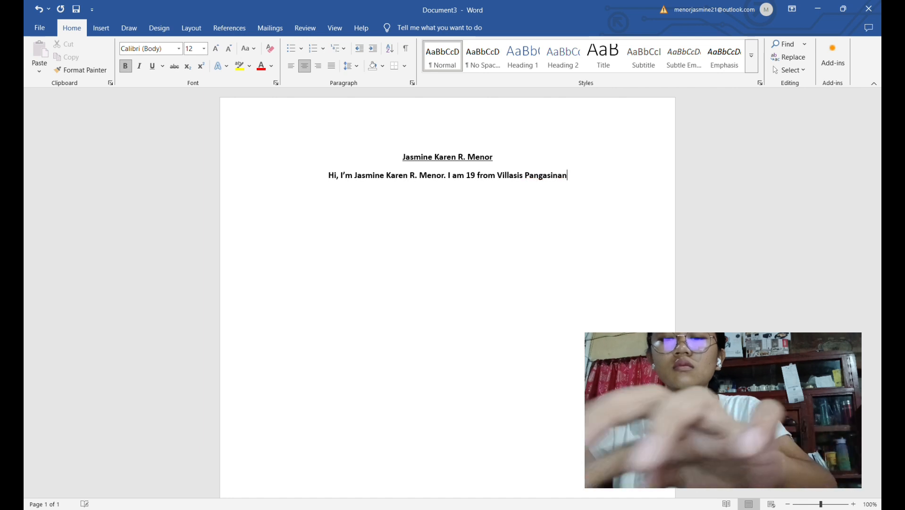
type(",")
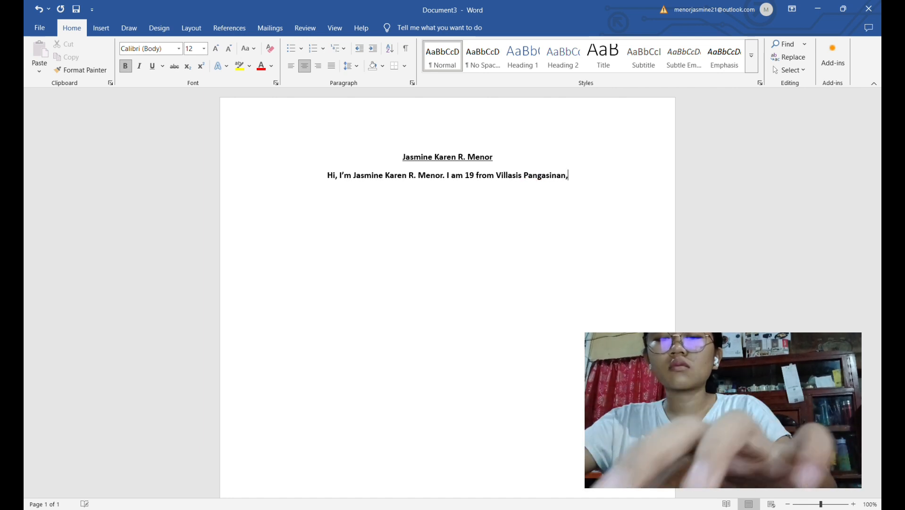
type(" cur")
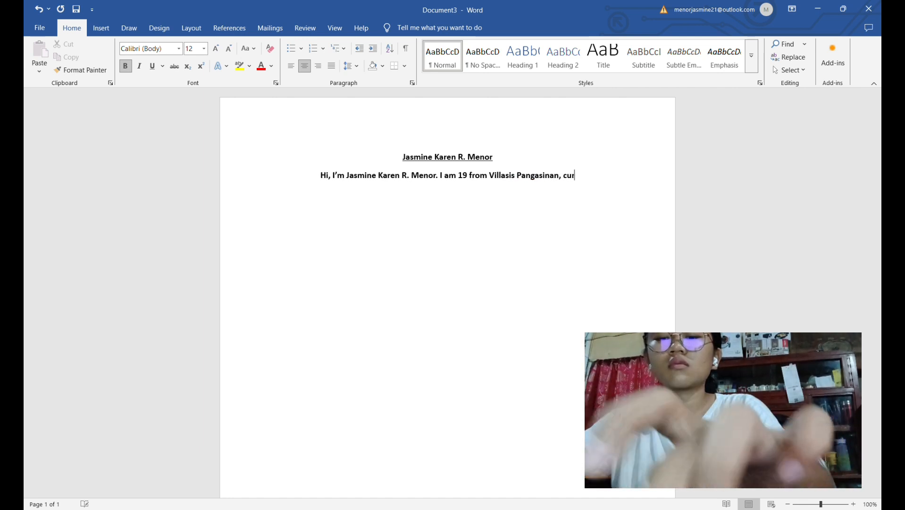
type("rent")
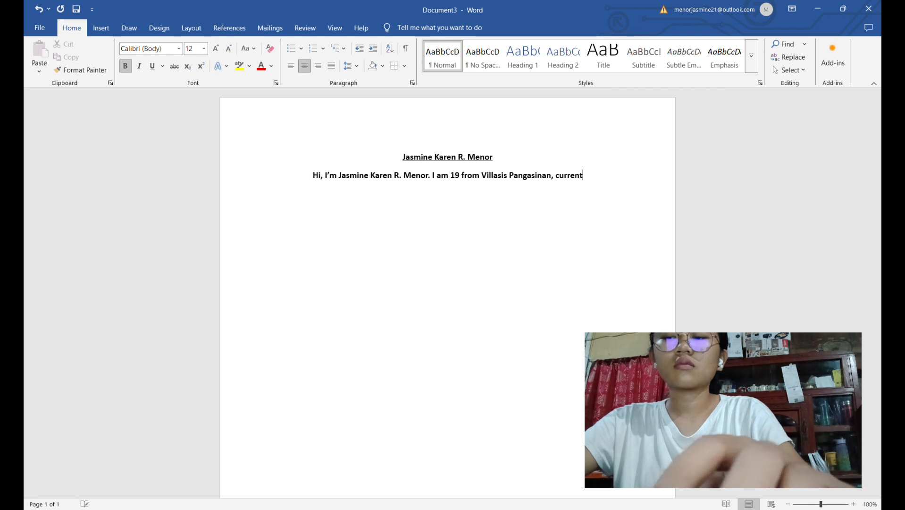
type("ly sty")
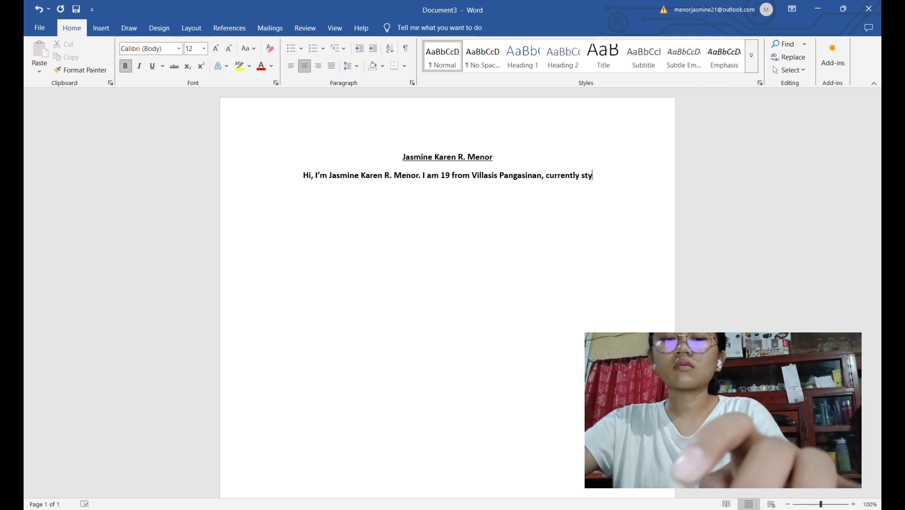
Continue the age and home town sentence with ", currently studying at"
key("BackSpace")
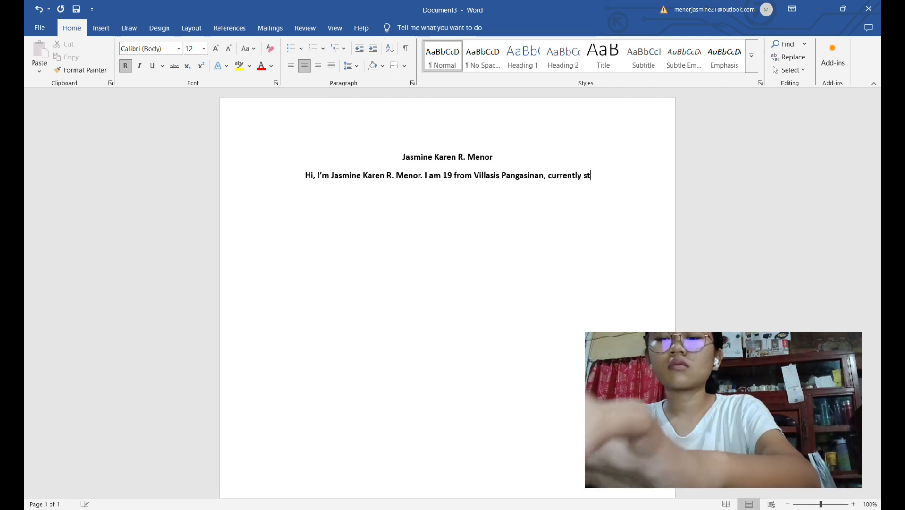
type("udying")
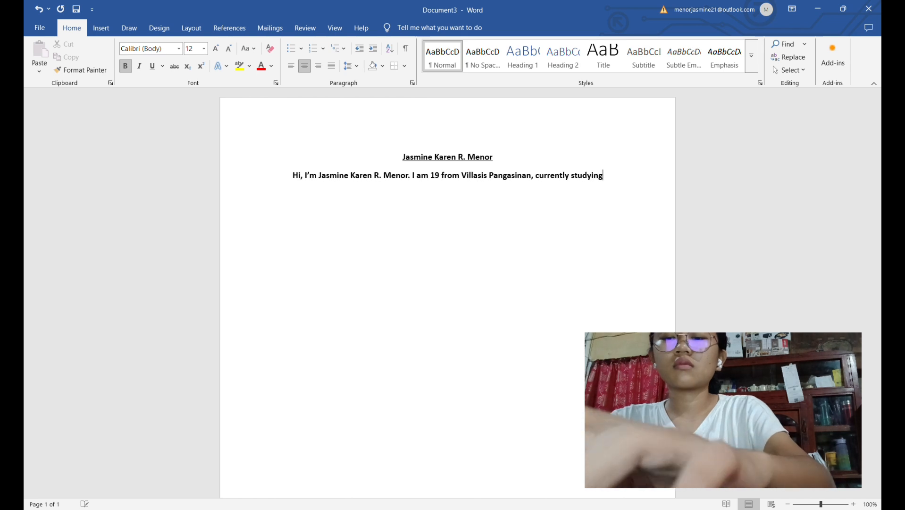
type(" at Uni")
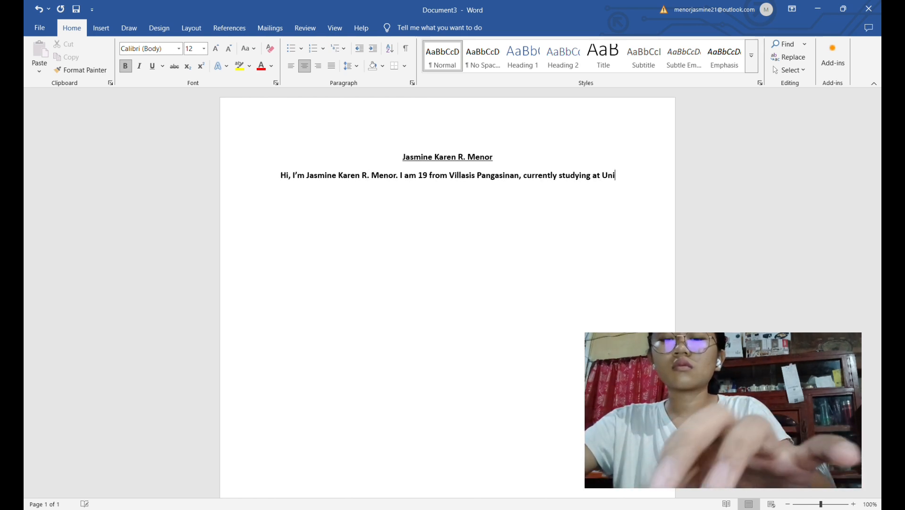
type("versity ")
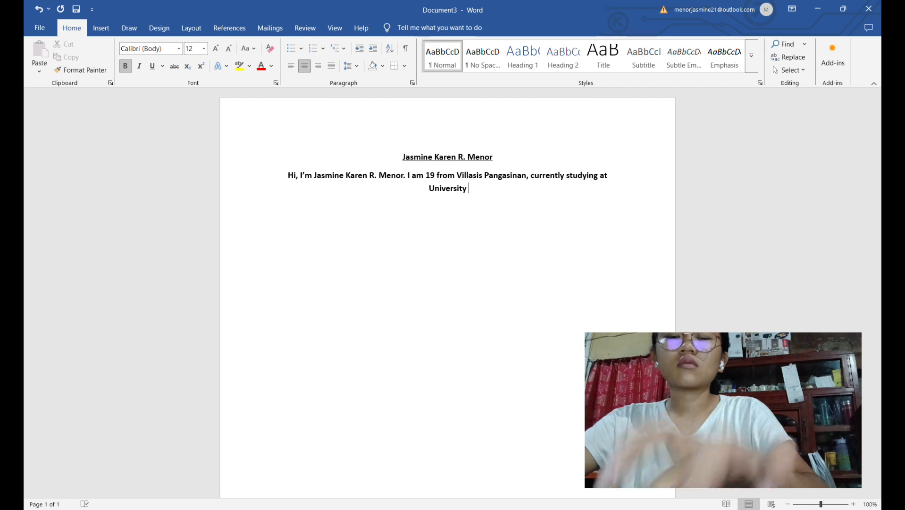
type("o")
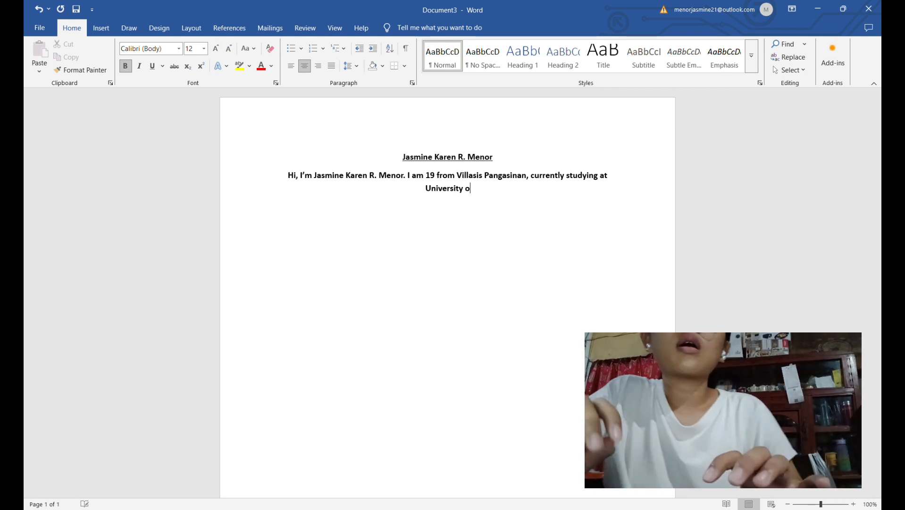
type("f Ea")
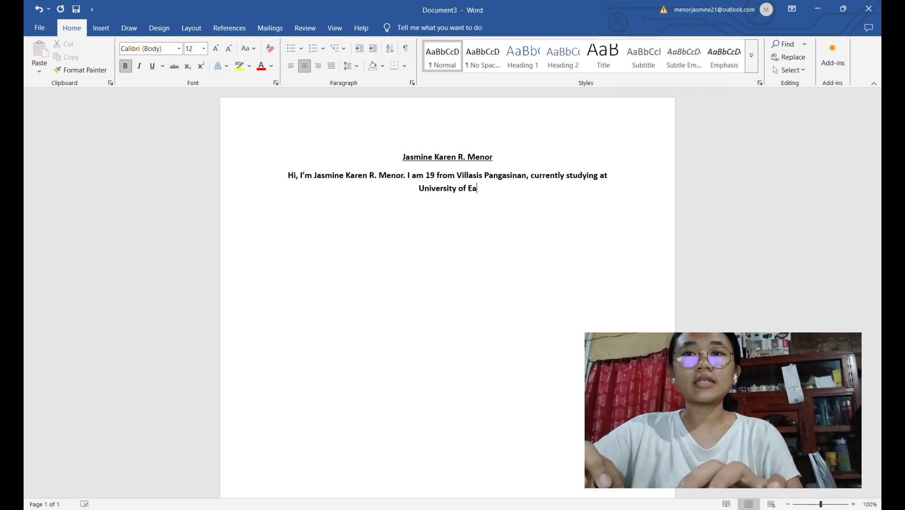
type("ste")
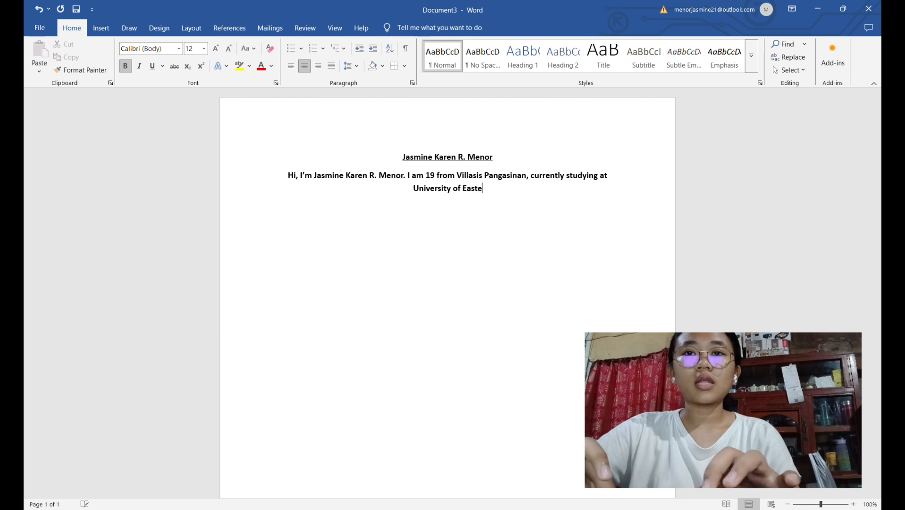
type("rn Pa")
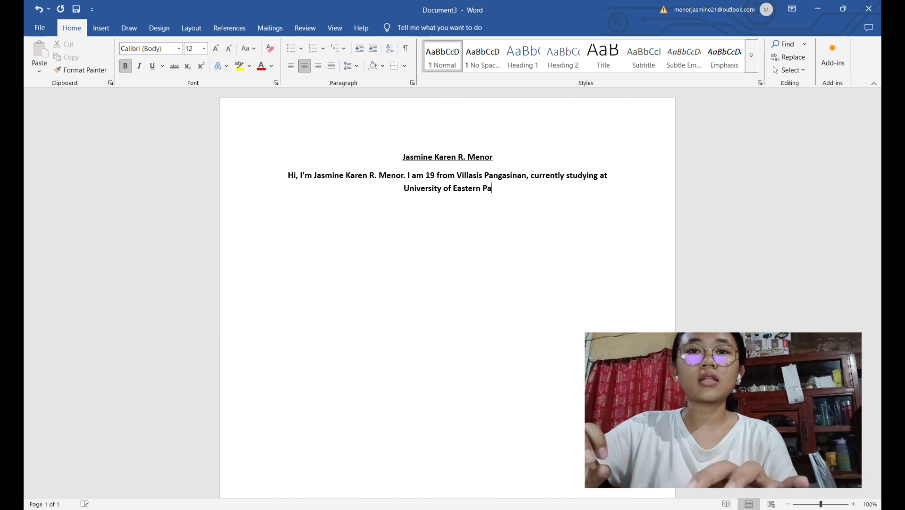
type("ngas")
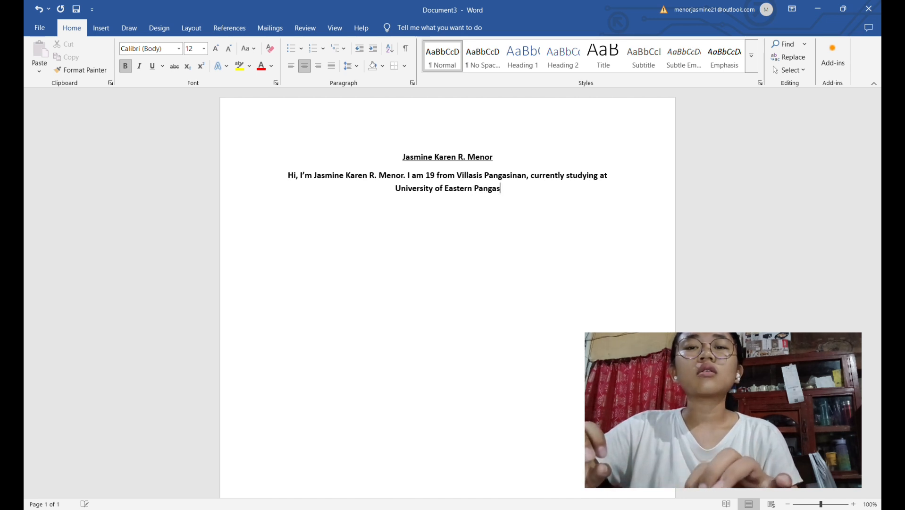
type("inan")
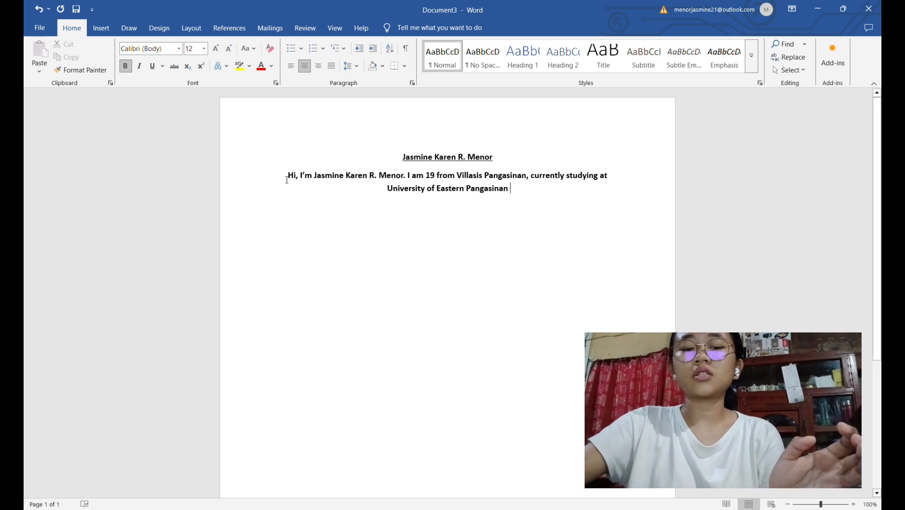
Enlarge the font of the introduction paragraph below the name heading to 14
left_click_drag(286, 179, 499, 195)
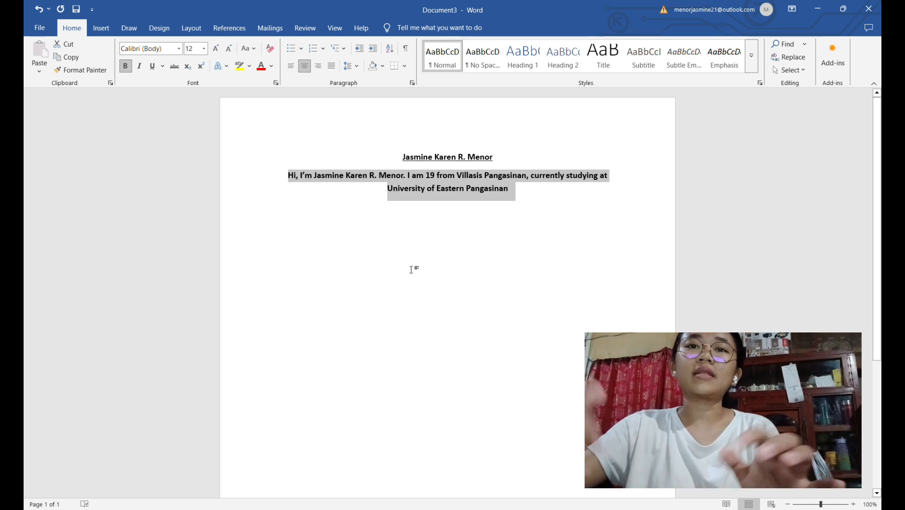
key("ctrl+shift+period")
key("ctrl+shift+period")
key("ctrl+shift+period")
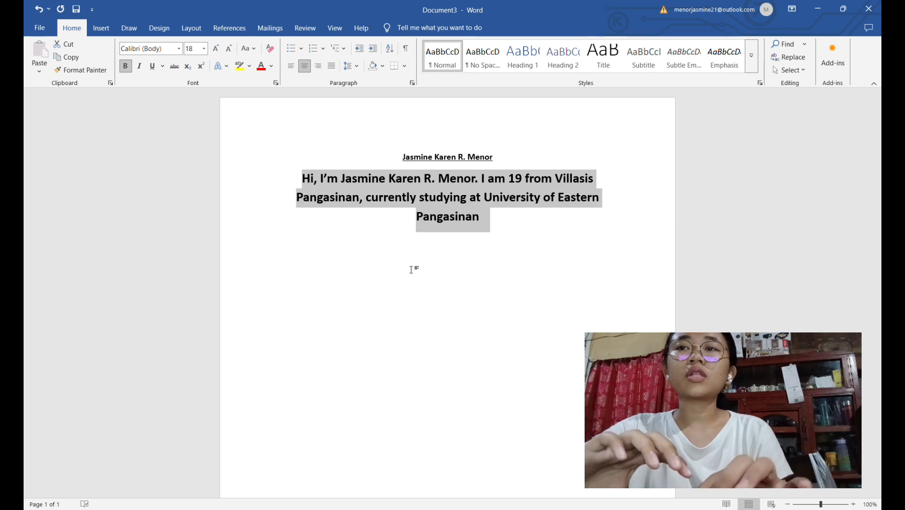
key("ctrl+shift+comma")
key("ctrl+shift+comma")
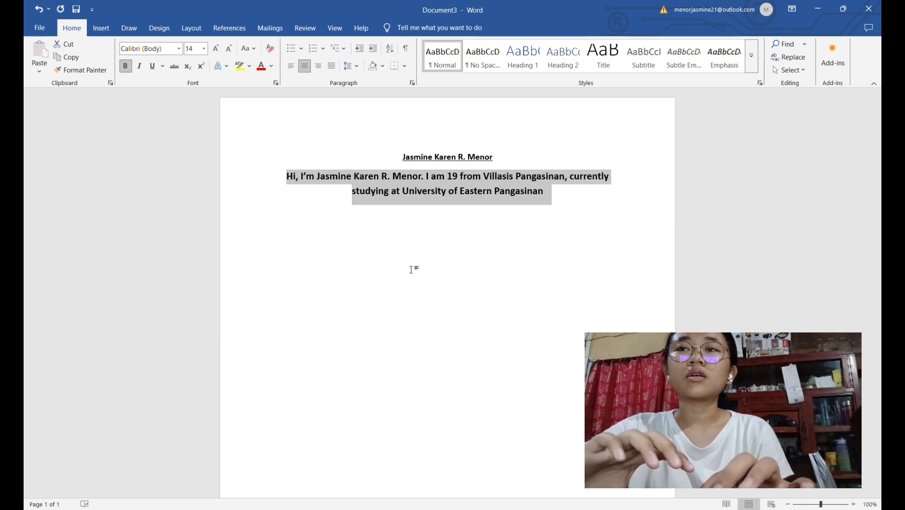
left_click(373, 271)
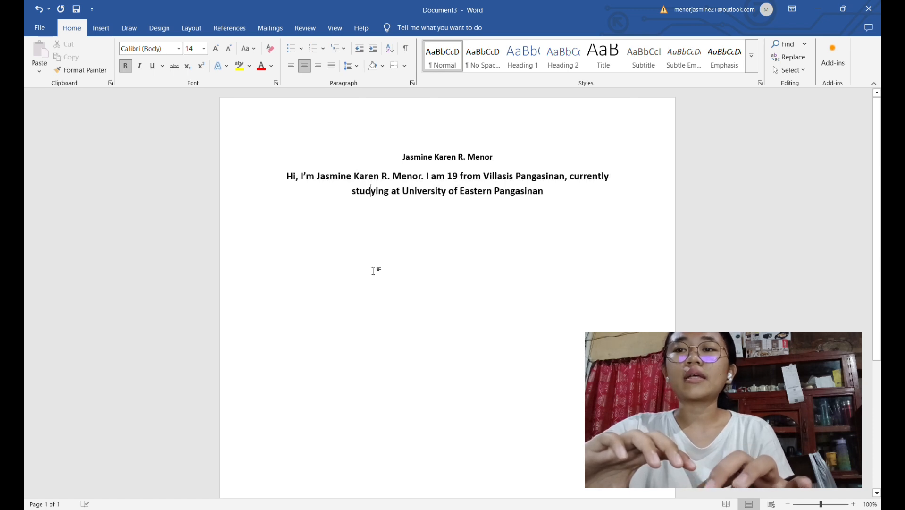
Change the font of the entire document text to Arial
key("ctrl+a")
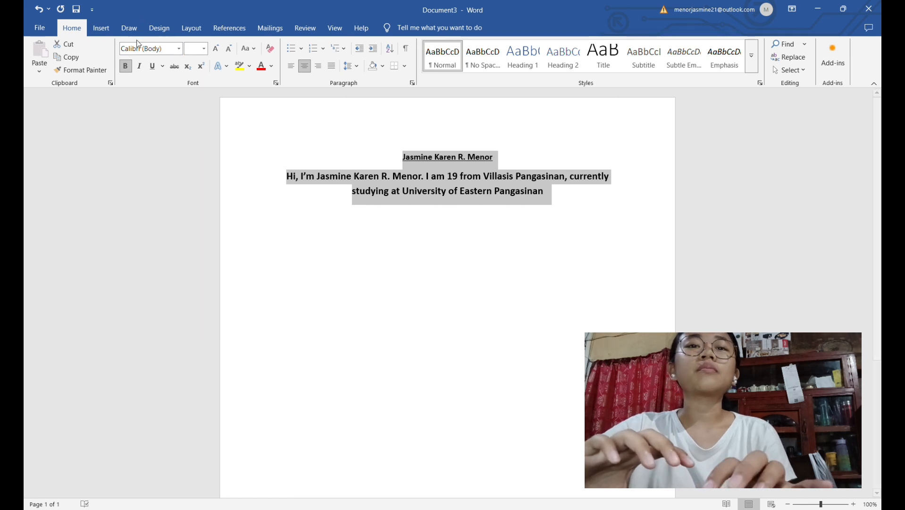
left_click(180, 51)
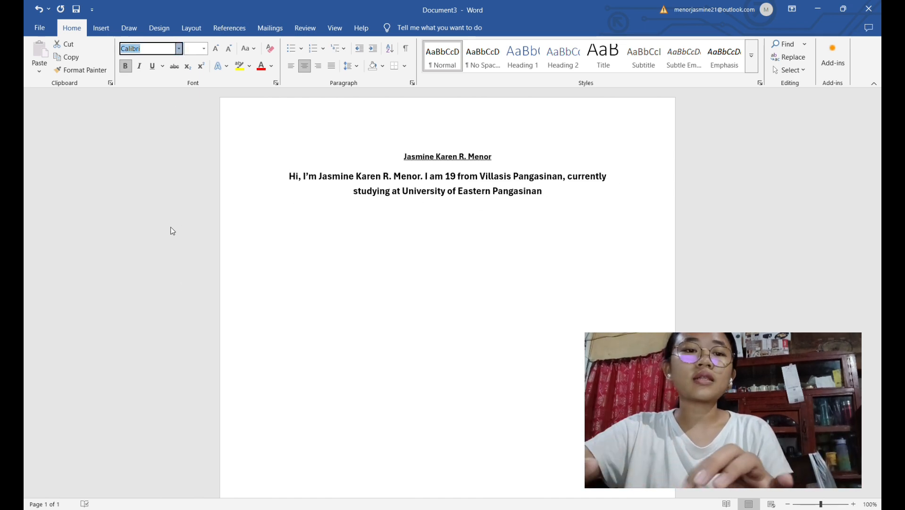
left_click(181, 119)
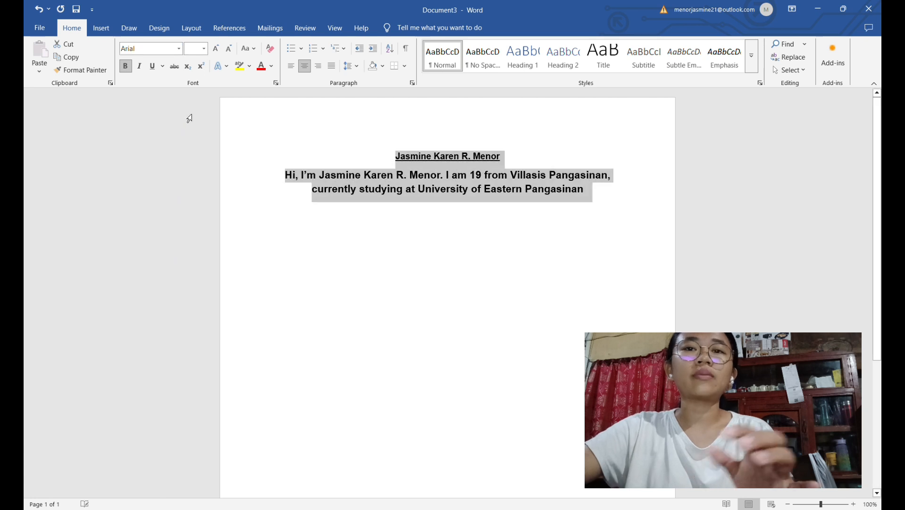
left_click(594, 215)
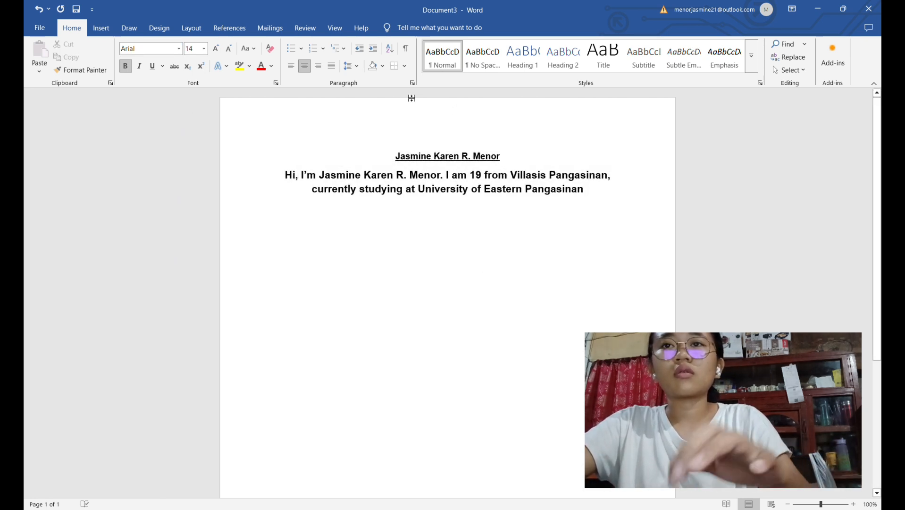
left_click(289, 48)
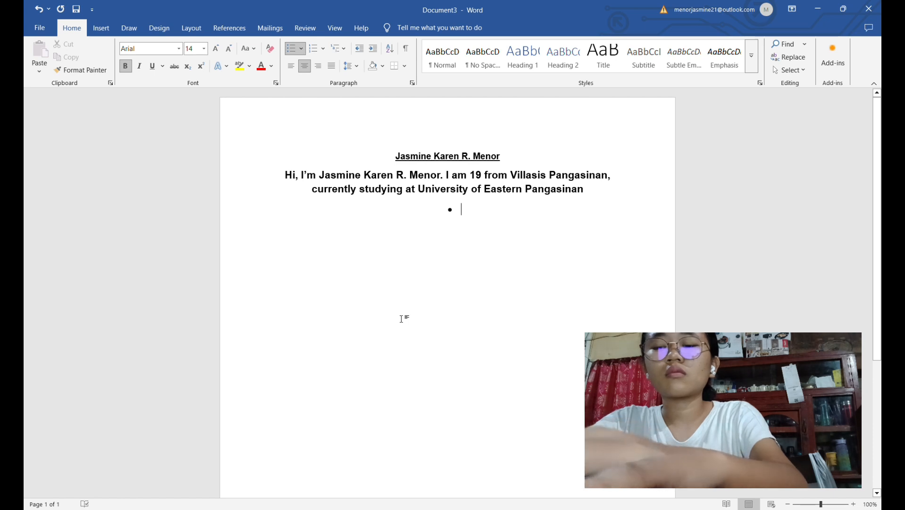
type("c")
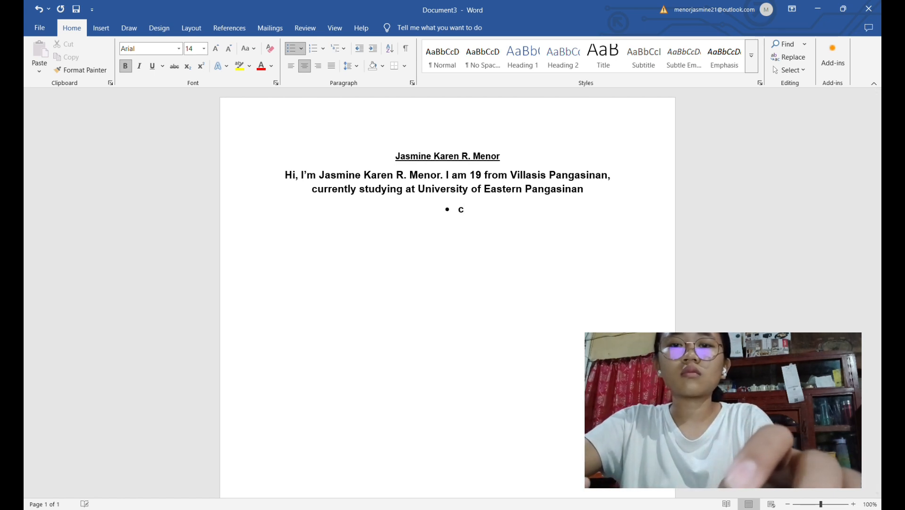
key("BackSpace")
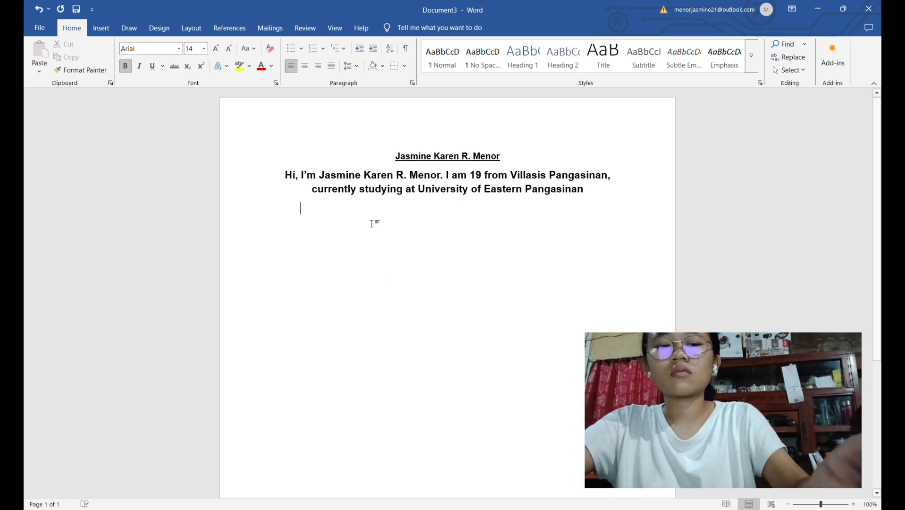
Start a left-aligned bulleted list below the introduction with the items "Cooking" and "Sleeping"
left_click(292, 47)
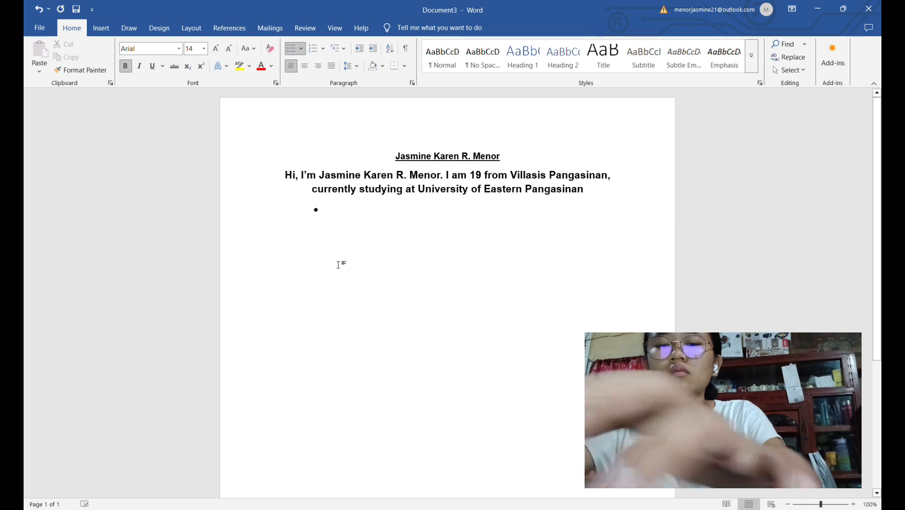
type("C")
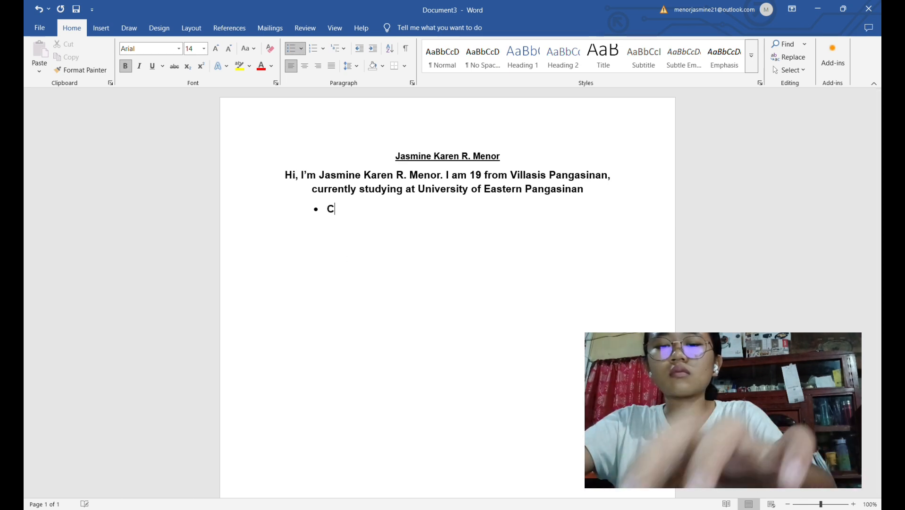
type("ooking")
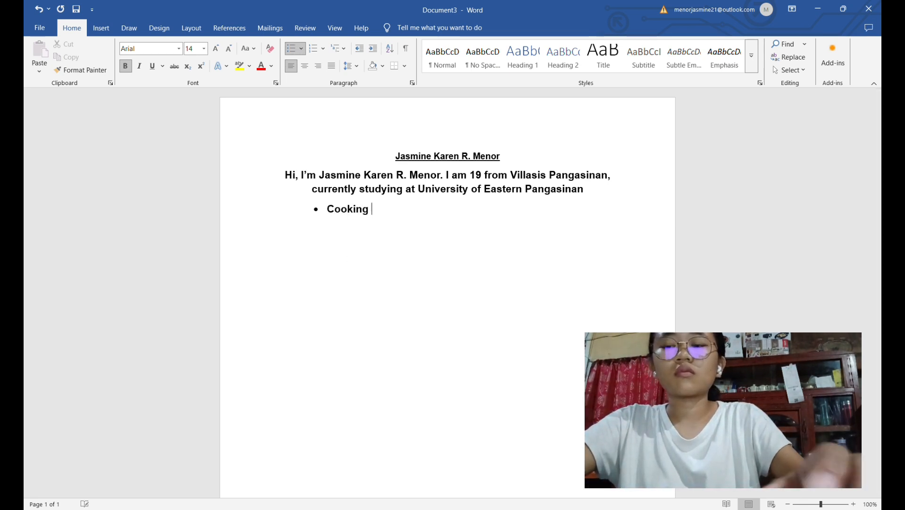
key("Return")
type("Sle")
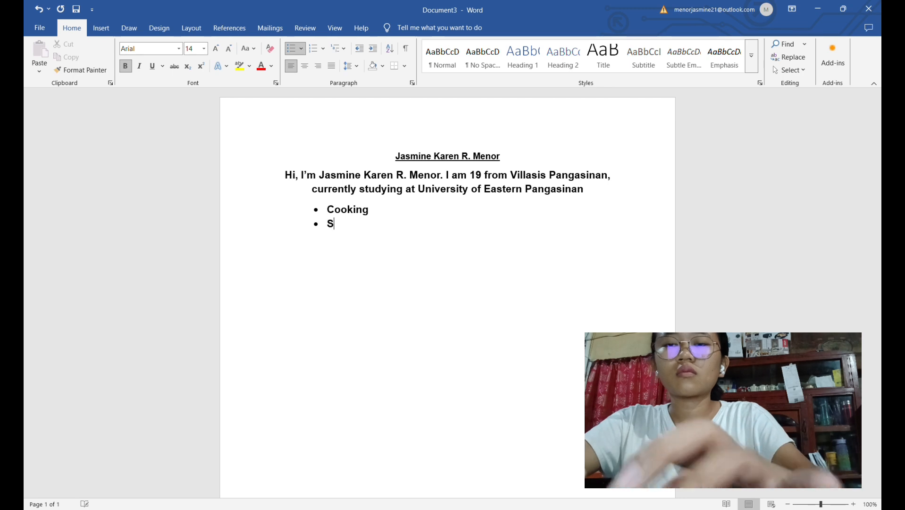
type("eping")
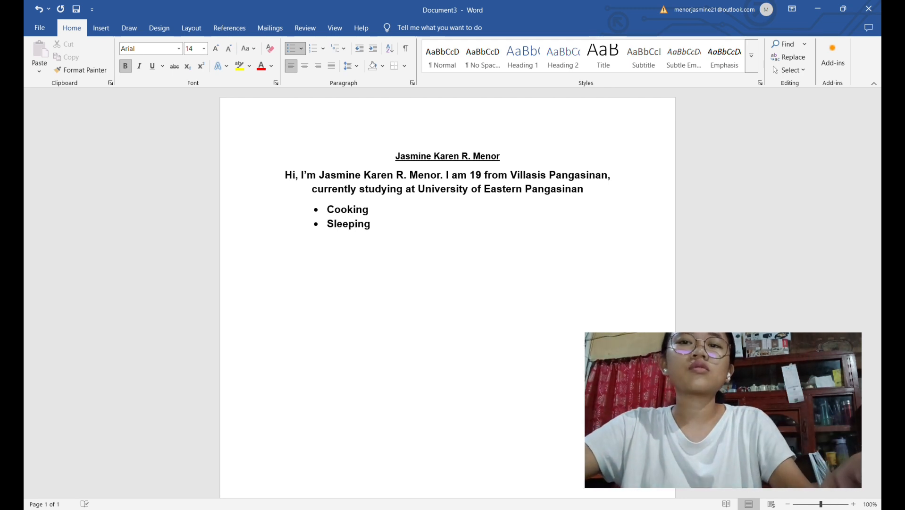
Add the items "Eating" and "Online Games" to the end of the bulleted list
key("Return")
type("Ea")
type("r")
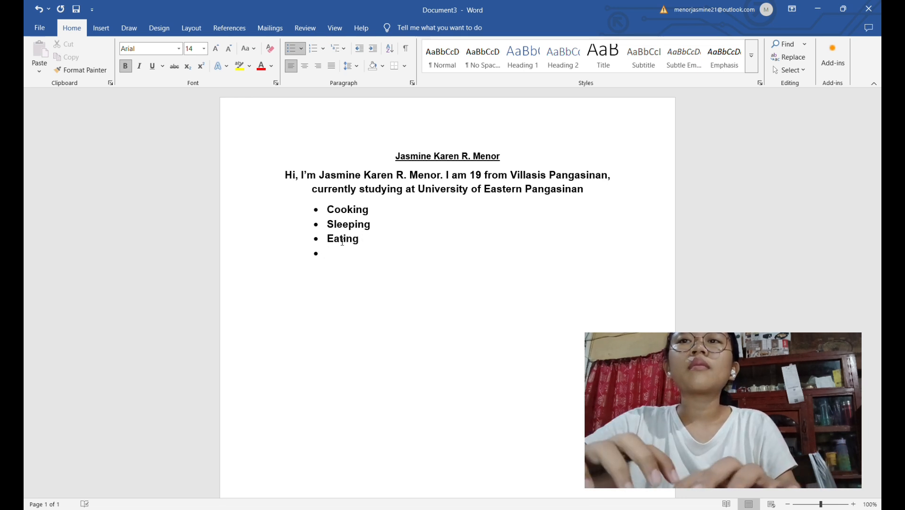
type("Online ")
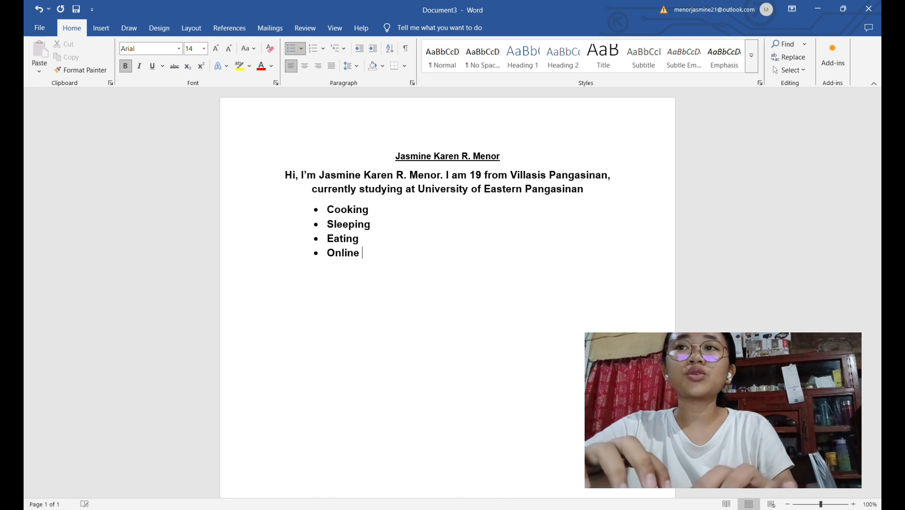
type("Games")
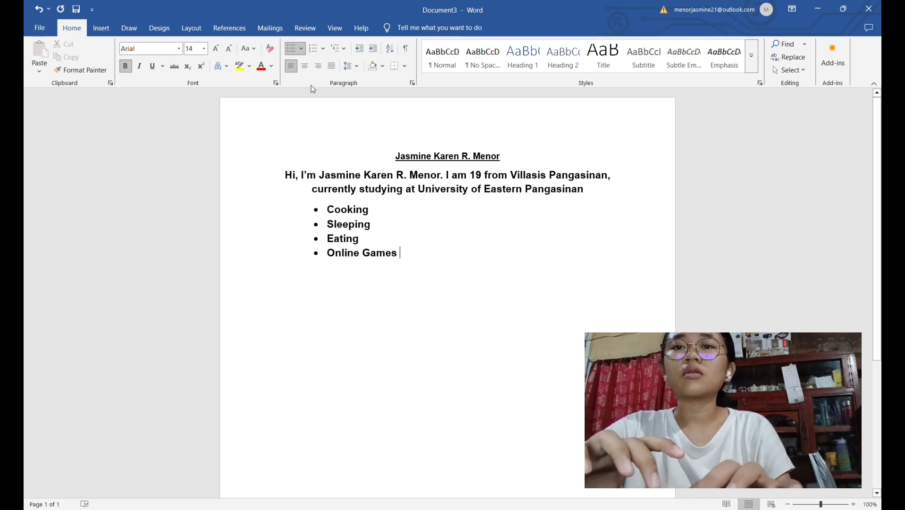
Insert a picture from the computer below the last hobby in the bulleted list
left_click(105, 33)
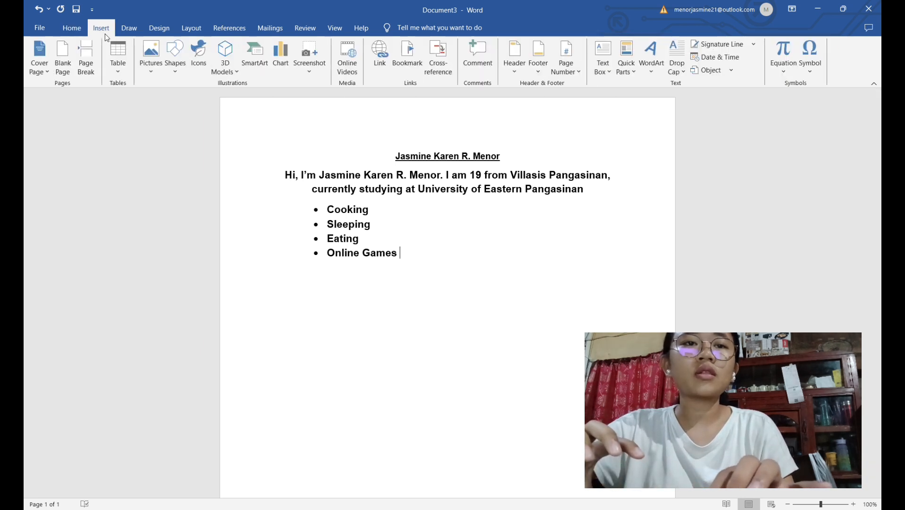
left_click(154, 60)
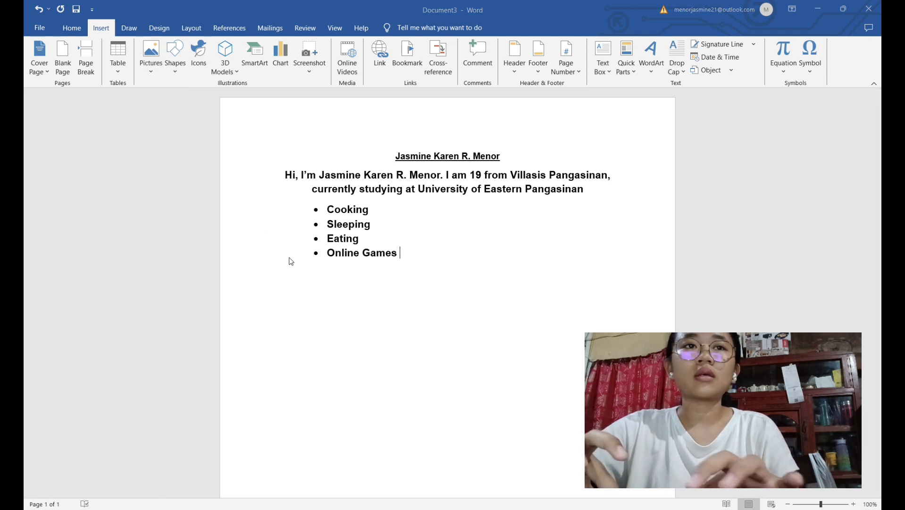
left_click(355, 250)
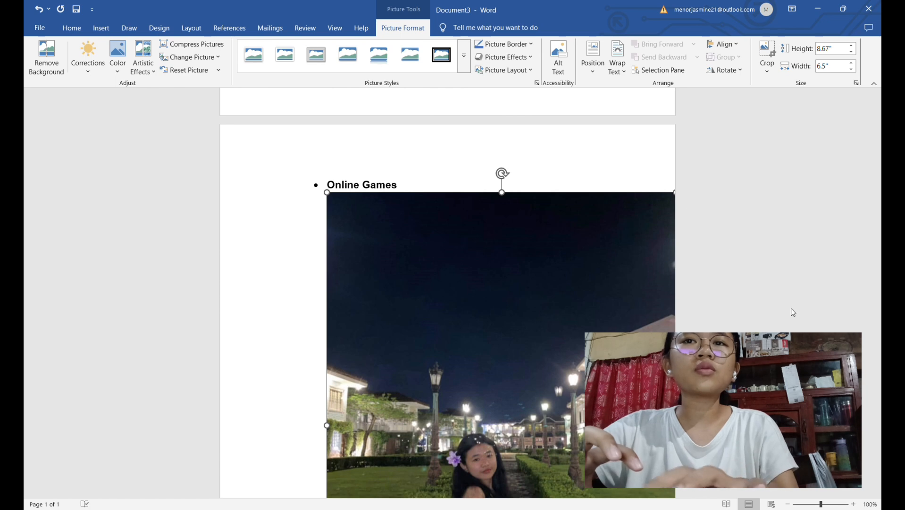
Shrink the picture to about 4.32" high by 3.24" wide and place it beside and below the end of the bulleted list
scroll(766, 300, "down", 6)
scroll(770, 301, "up", 3)
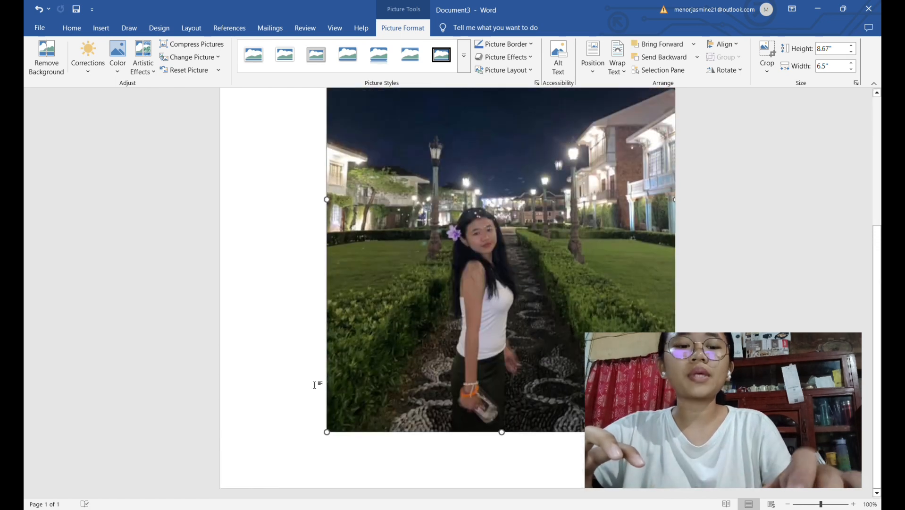
left_click_drag(331, 431, 386, 288)
left_click_drag(449, 248, 504, 274)
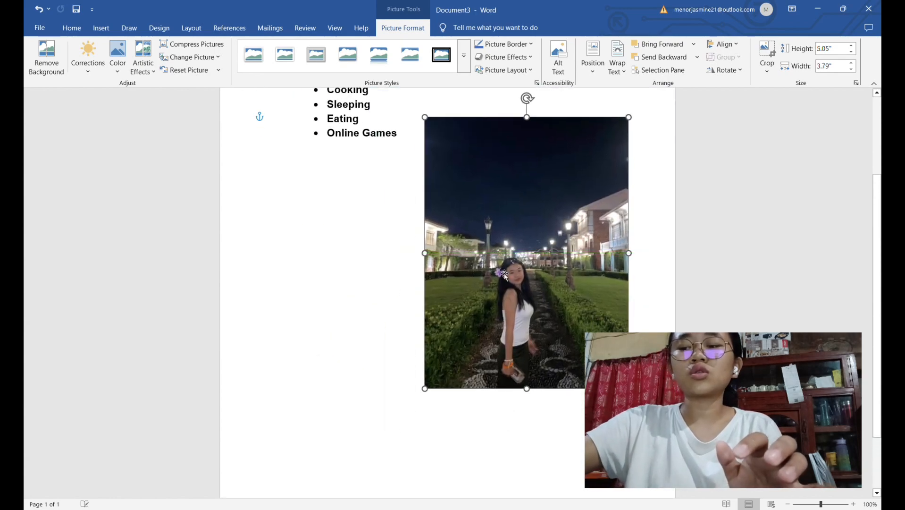
left_click_drag(426, 390, 454, 349)
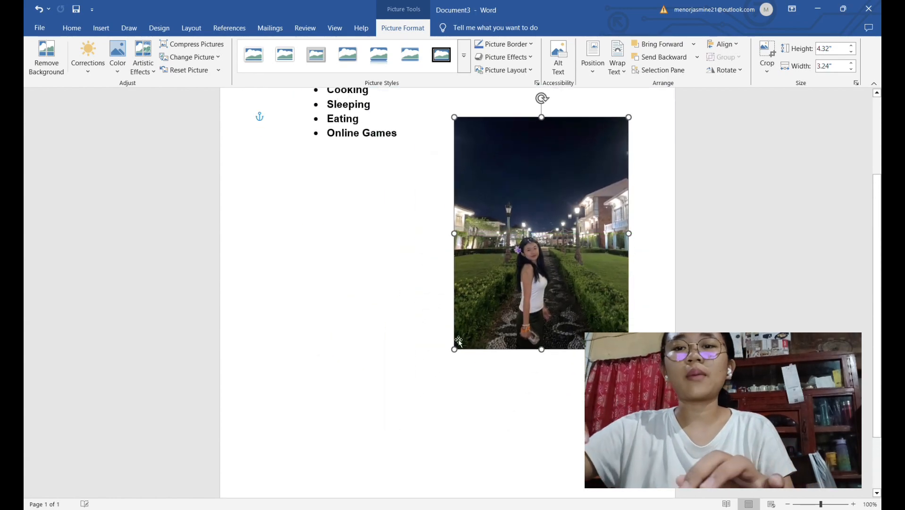
left_click(458, 341)
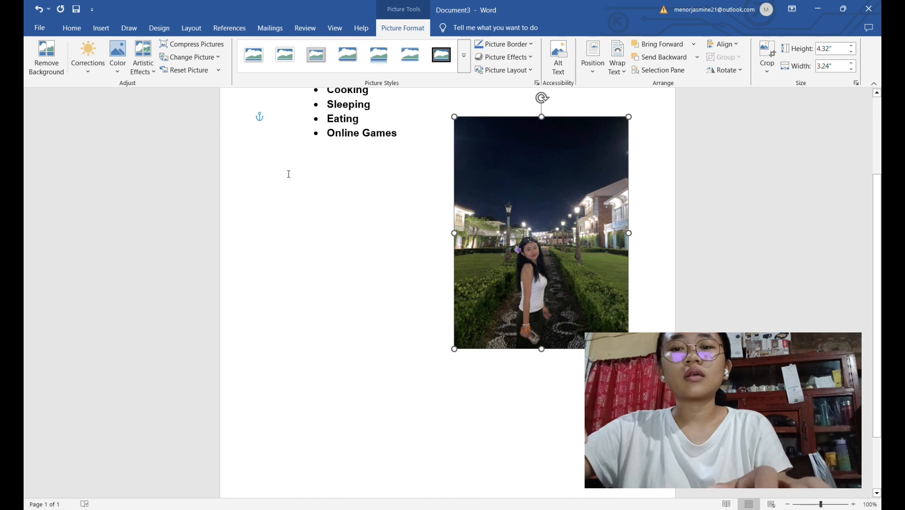
Copy the whole introduction paragraph below the name heading
left_click(410, 133)
key("Up")
key("Up")
key("Up")
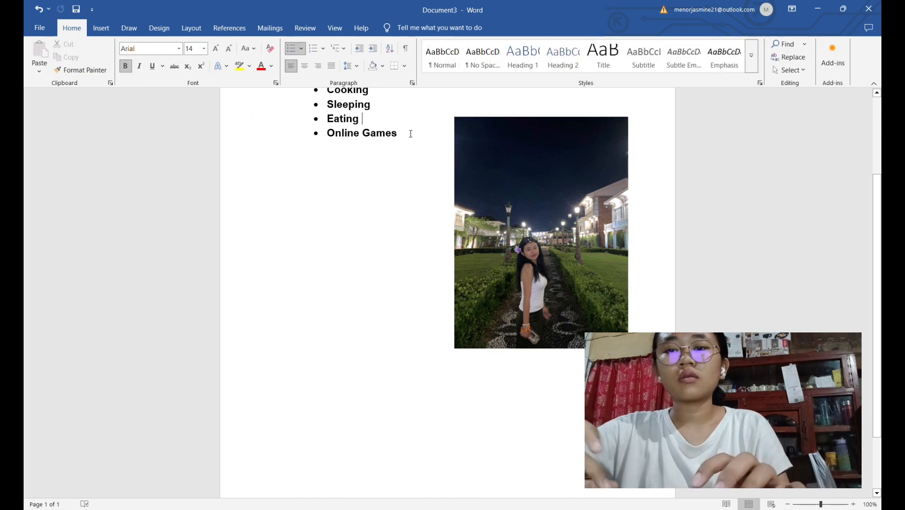
key("Up")
key("Up")
key("Up")
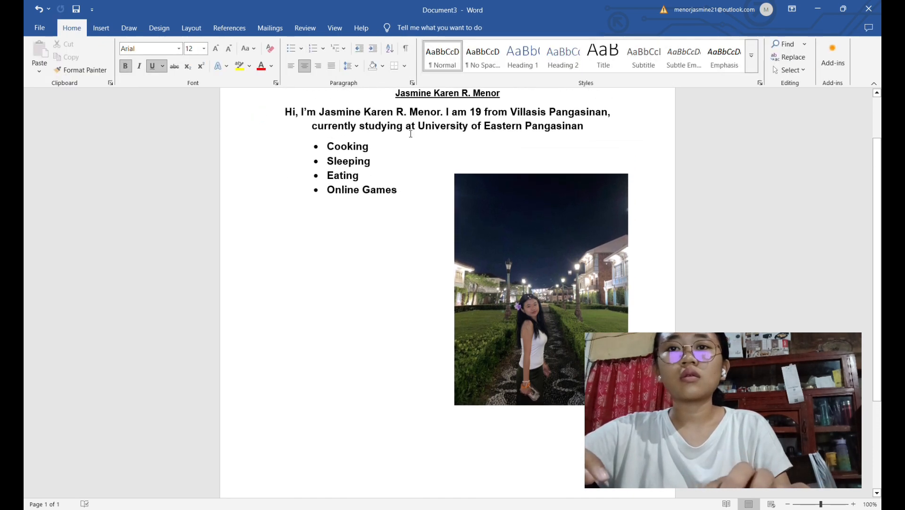
left_click_drag(286, 112, 566, 133)
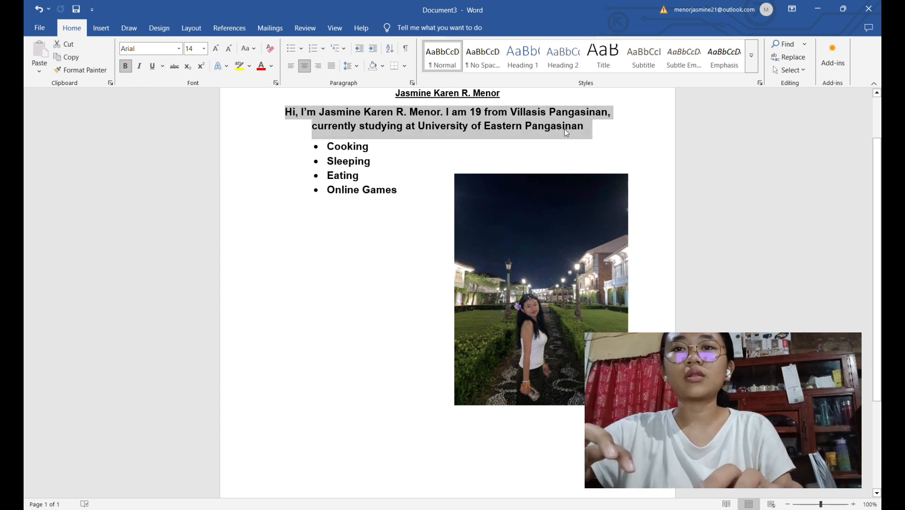
key("ctrl+c")
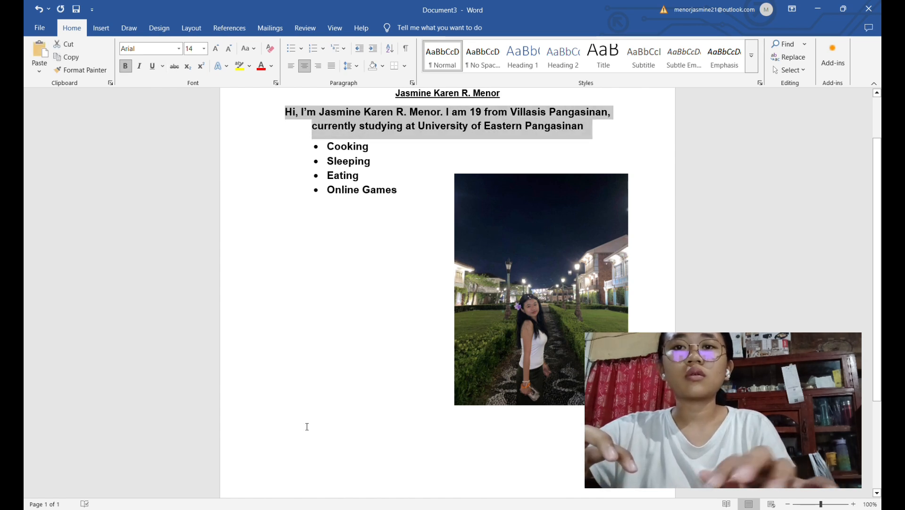
Move the picture down to the lower-left area of the page, leaving empty space below the bulleted list
left_click(296, 455)
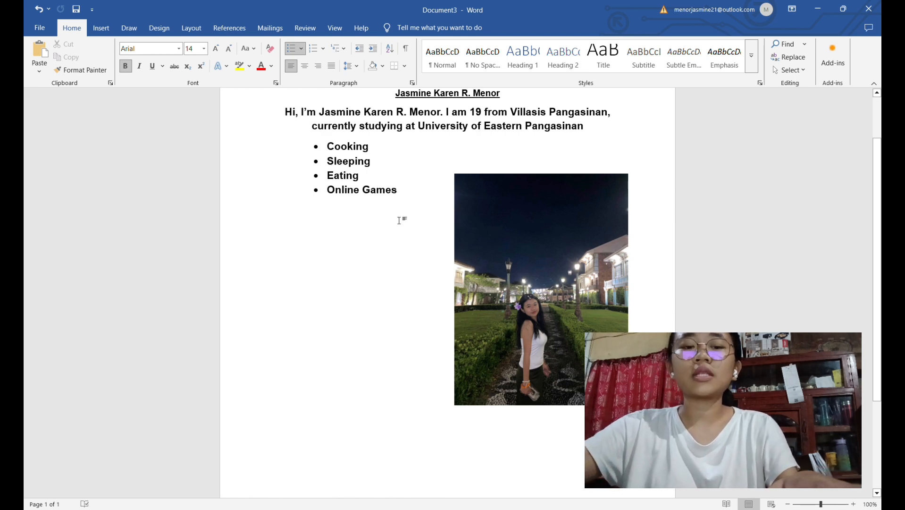
left_click(420, 199)
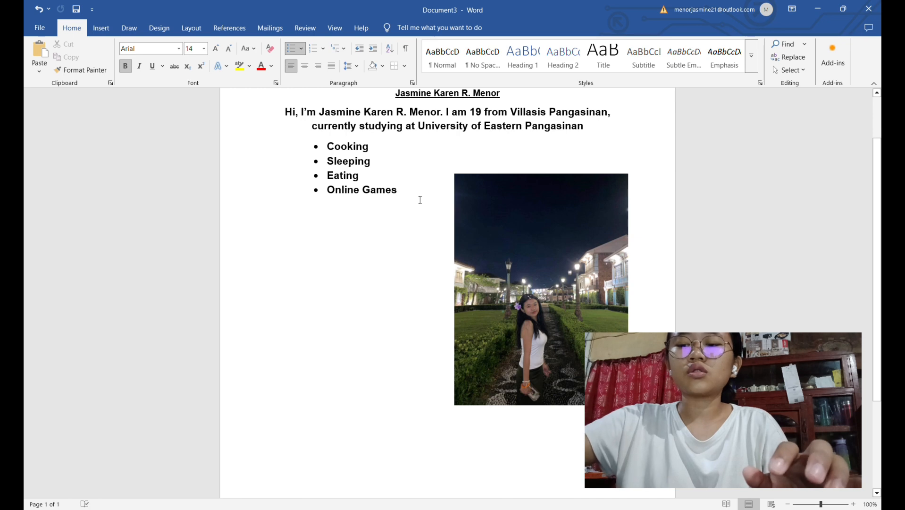
left_click_drag(495, 246, 314, 439)
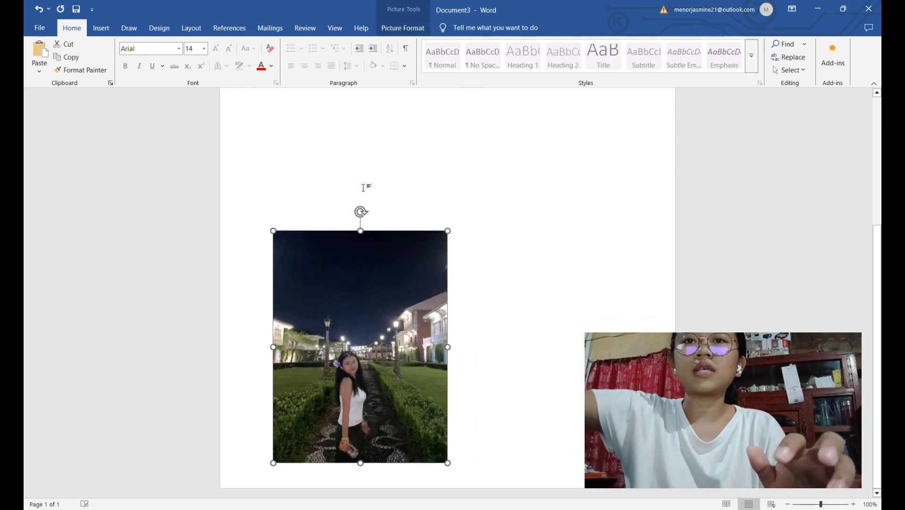
left_click(396, 171)
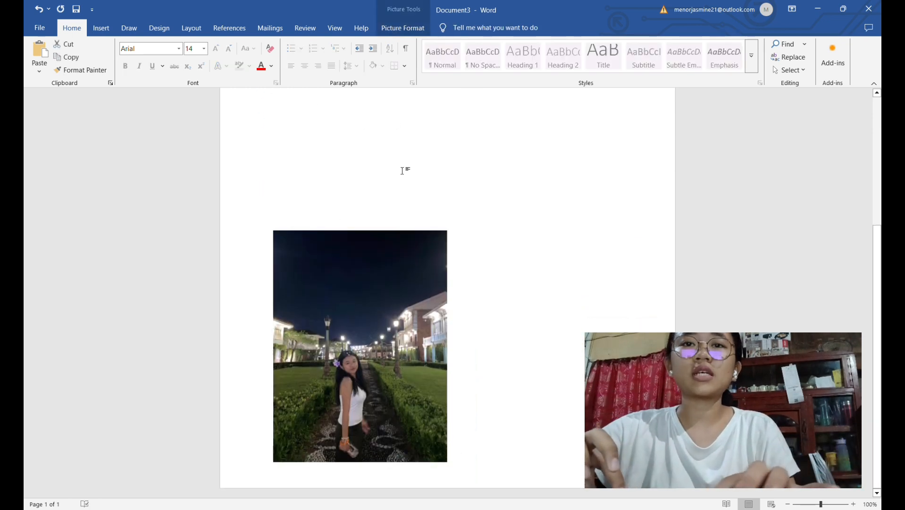
Paste the copied introduction paragraph on a new line after the "Online Games" item
scroll(404, 170, "up", 2)
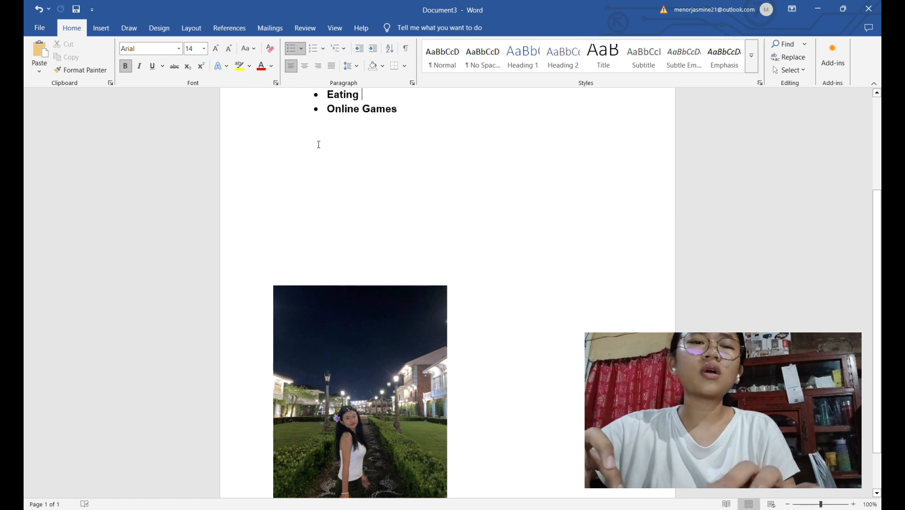
left_click(419, 113)
key("Return")
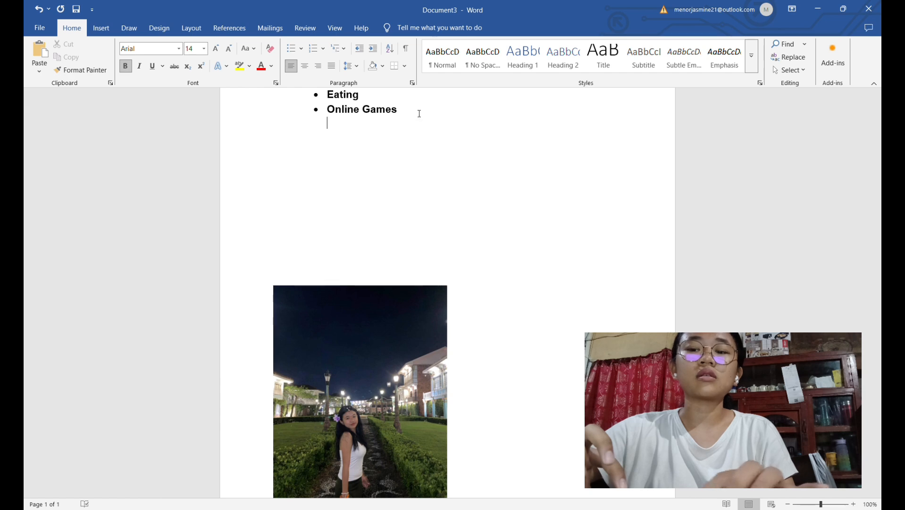
key("ctrl+v")
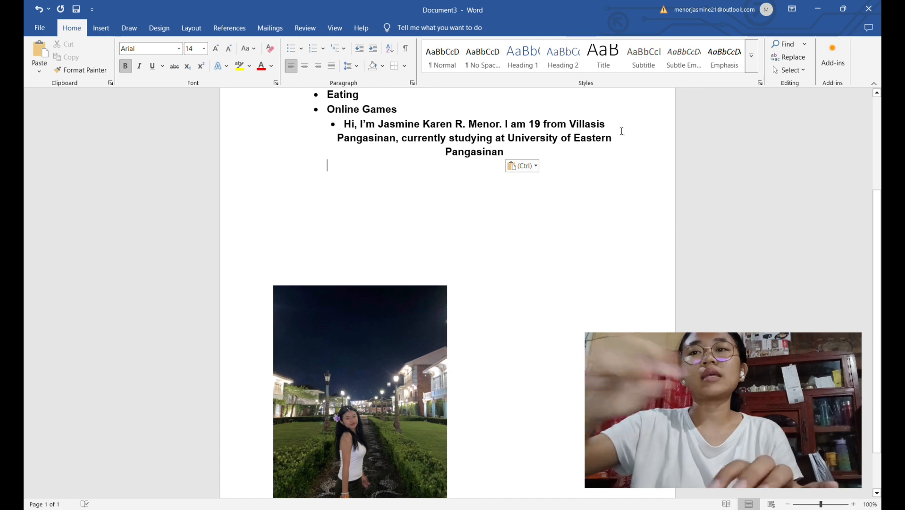
Start saving the document and choose This PC as the save location
scroll(513, 142, "down", 2)
scroll(513, 143, "down", 1)
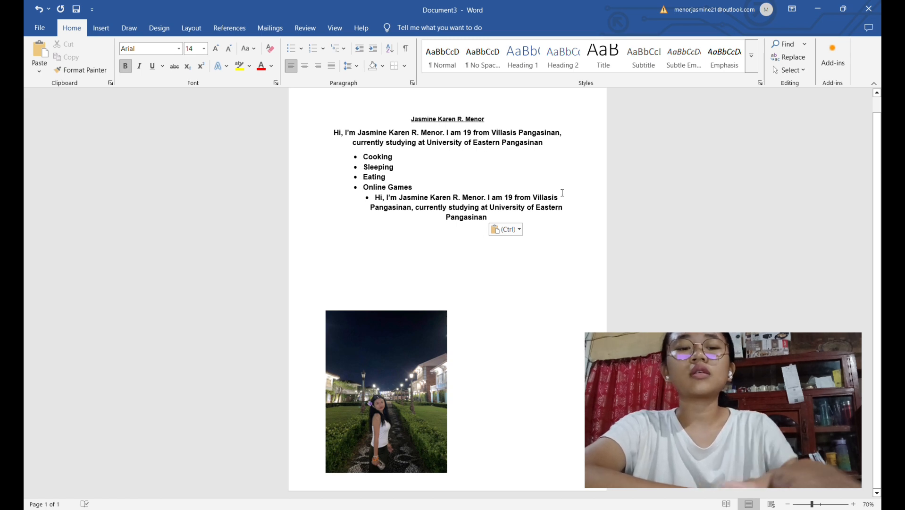
key("ctrl+s")
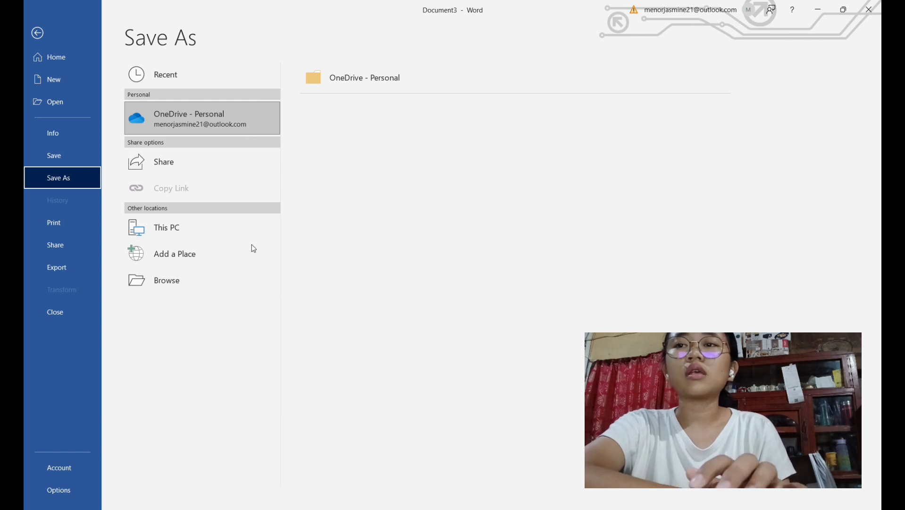
left_click(231, 228)
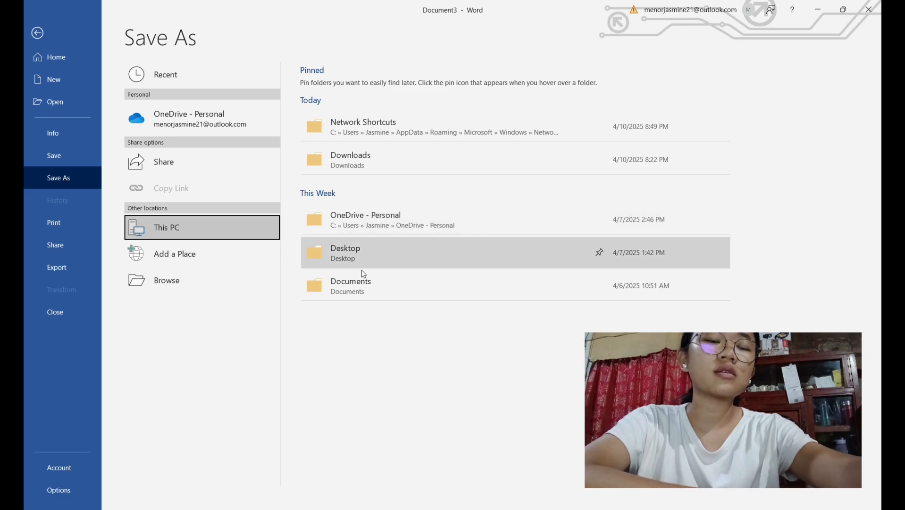